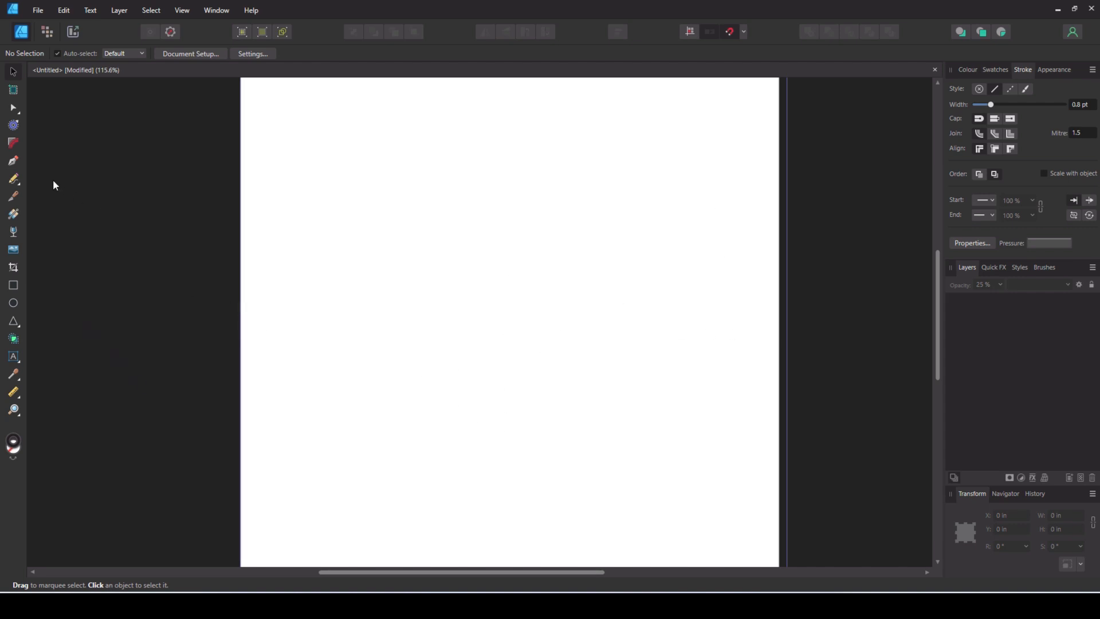
- Draw a straight horizontal line about 7.05 in long with the Pen tool and centre it on the page
{"action": "left_click", "coordinate": [14, 161]}
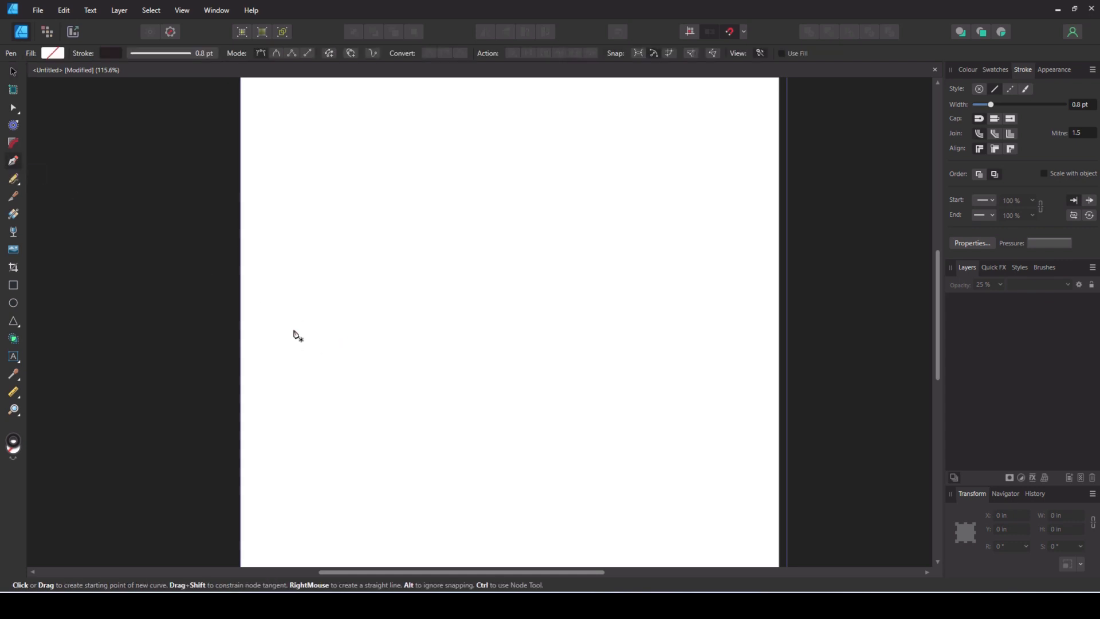
{"action": "left_click", "coordinate": [284, 339]}
{"action": "left_click", "coordinate": [273, 338]}
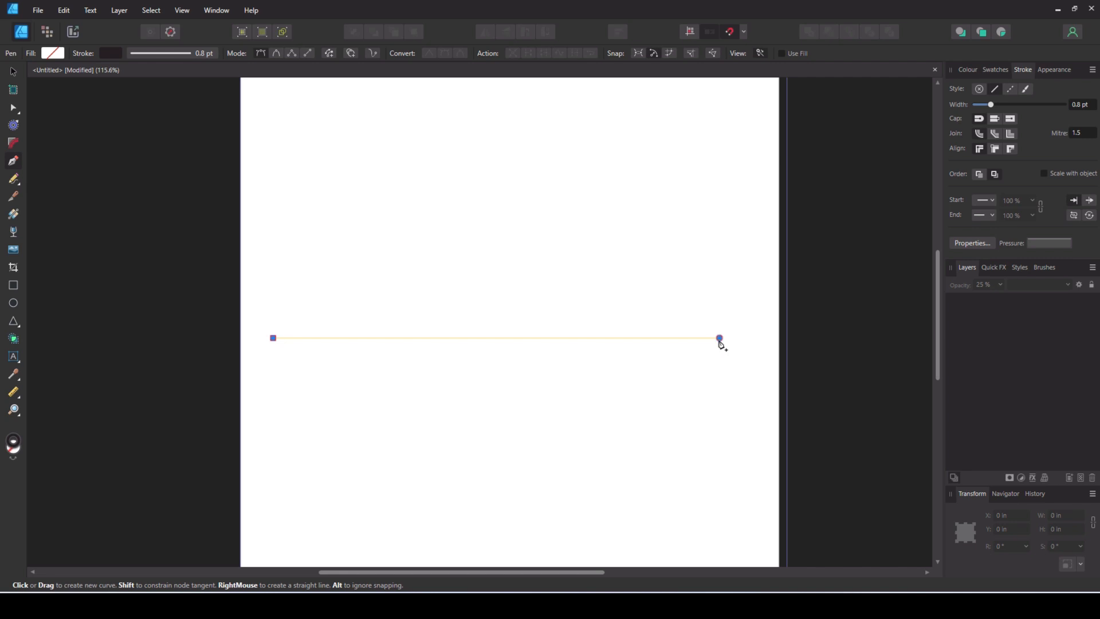
{"action": "left_click", "coordinate": [720, 338]}
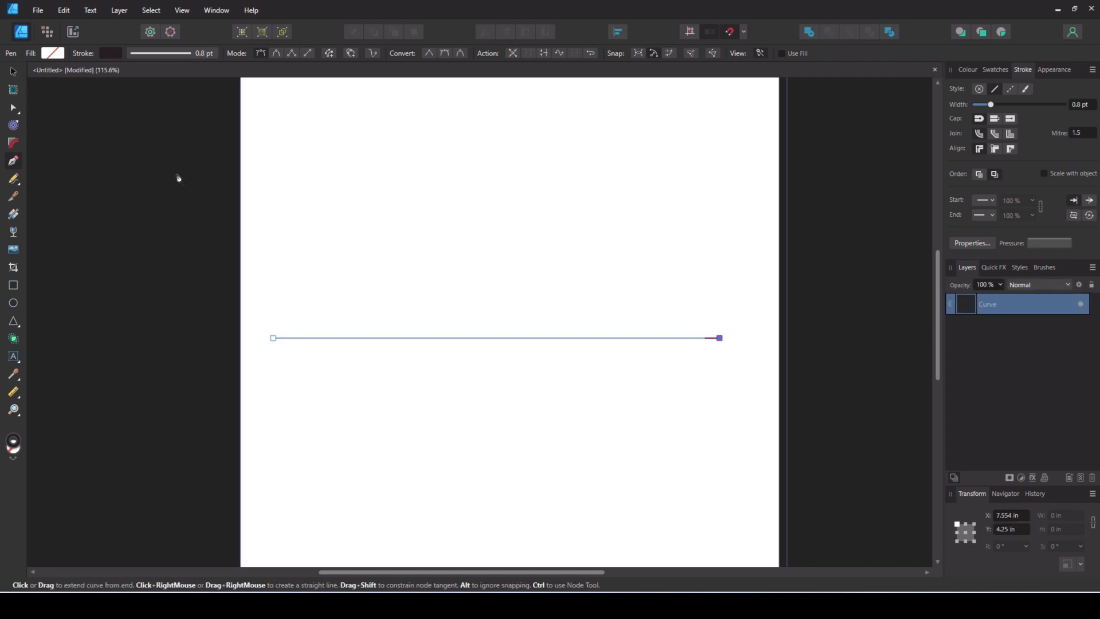
{"action": "key", "text": "v"}
{"action": "left_click_drag", "start_coordinate": [535, 343], "coordinate": [548, 344]}
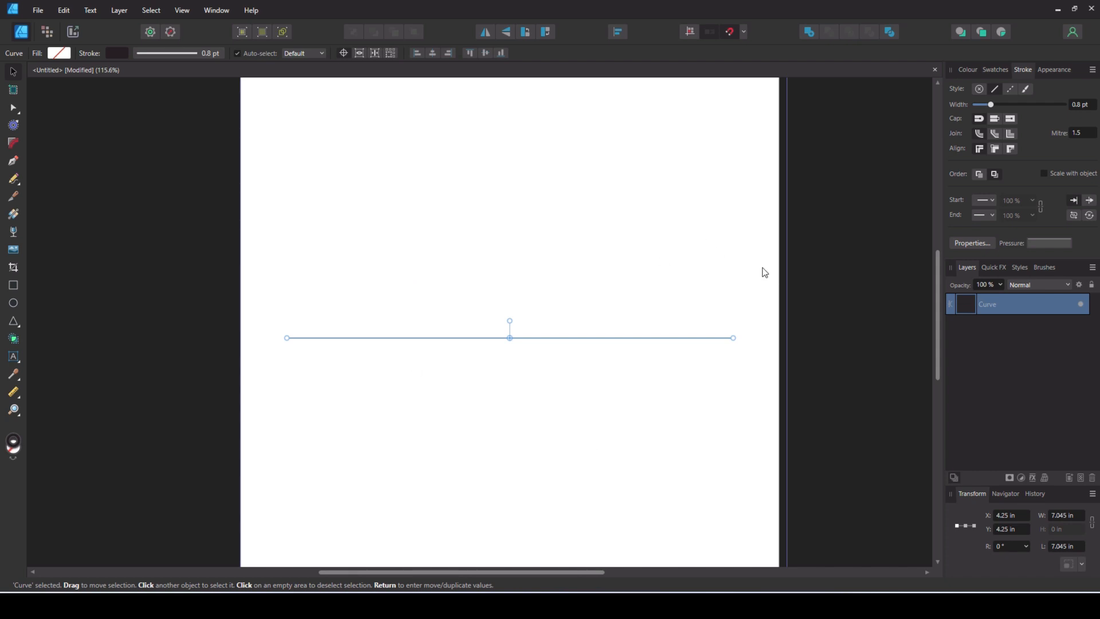
- Duplicate the horizontal line and rotate the copy 22.5° about its centre
{"action": "key", "text": "ctrl+j"}
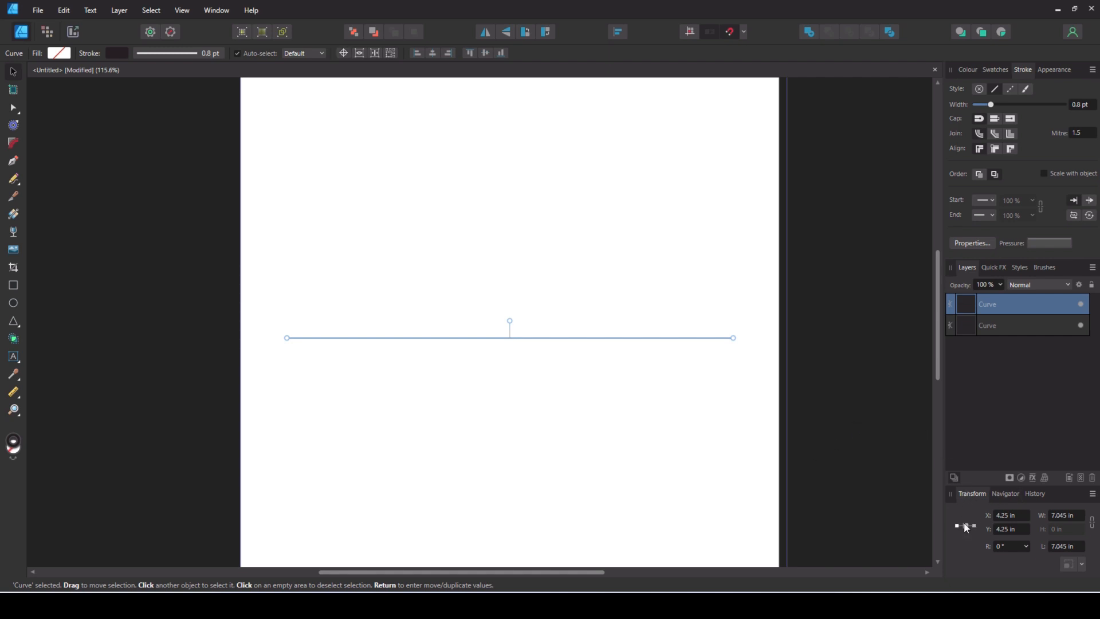
{"action": "left_click", "coordinate": [1008, 547]}
{"action": "key", "text": "Return"}
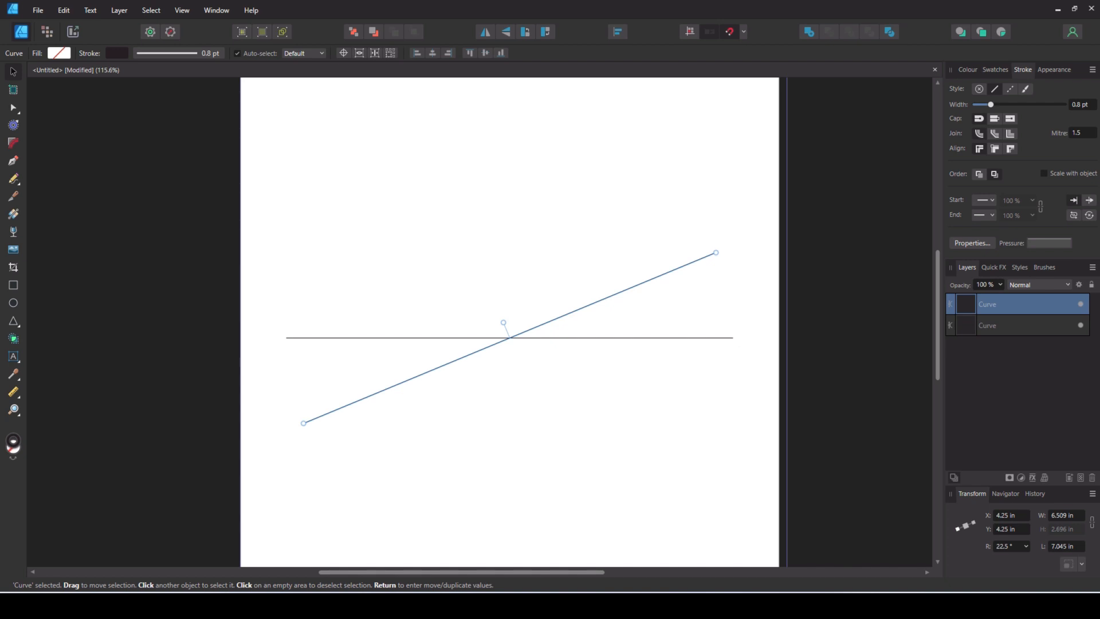
- Repeat the rotated duplication in 22.5° increments up to 157.5° to complete the full ring of radial guide lines
{"action": "key", "text": "ctrl+j"}
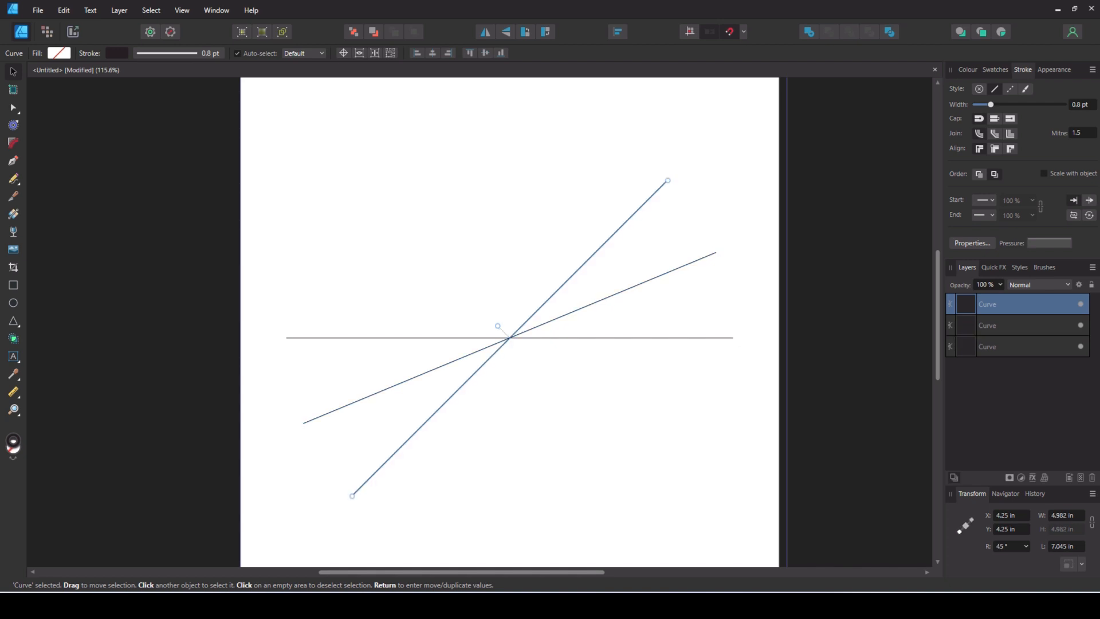
{"action": "key", "text": "ctrl+j"}
{"action": "key", "text": "ctrl+j"}
{"action": "key", "text": "ctrl+j"}
{"action": "key", "text": "ctrl+j"}
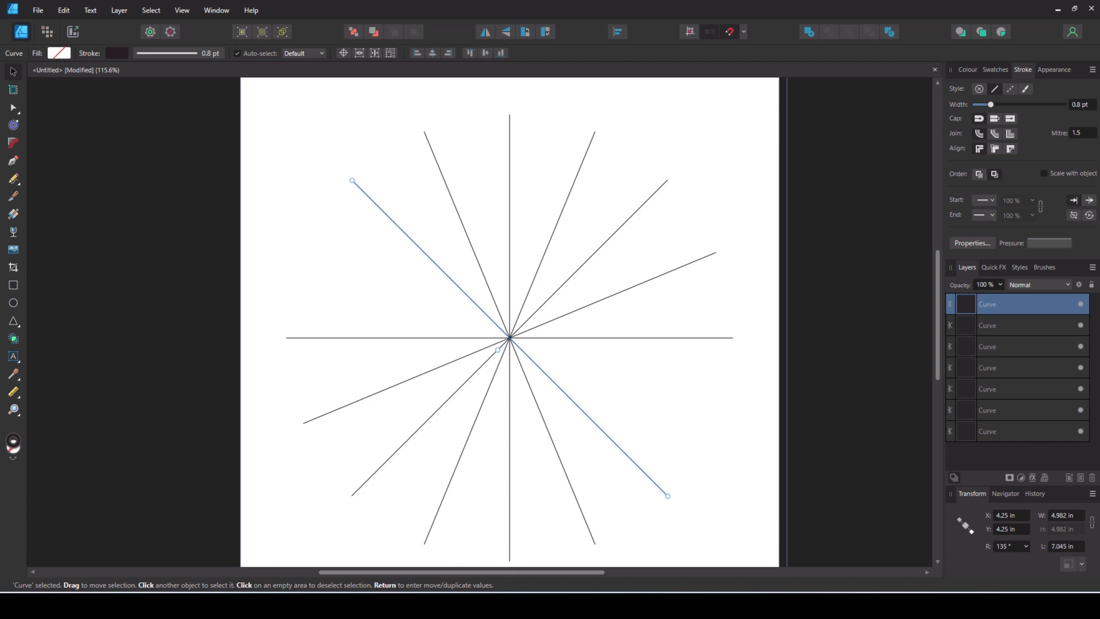
{"action": "key", "text": "ctrl+j"}
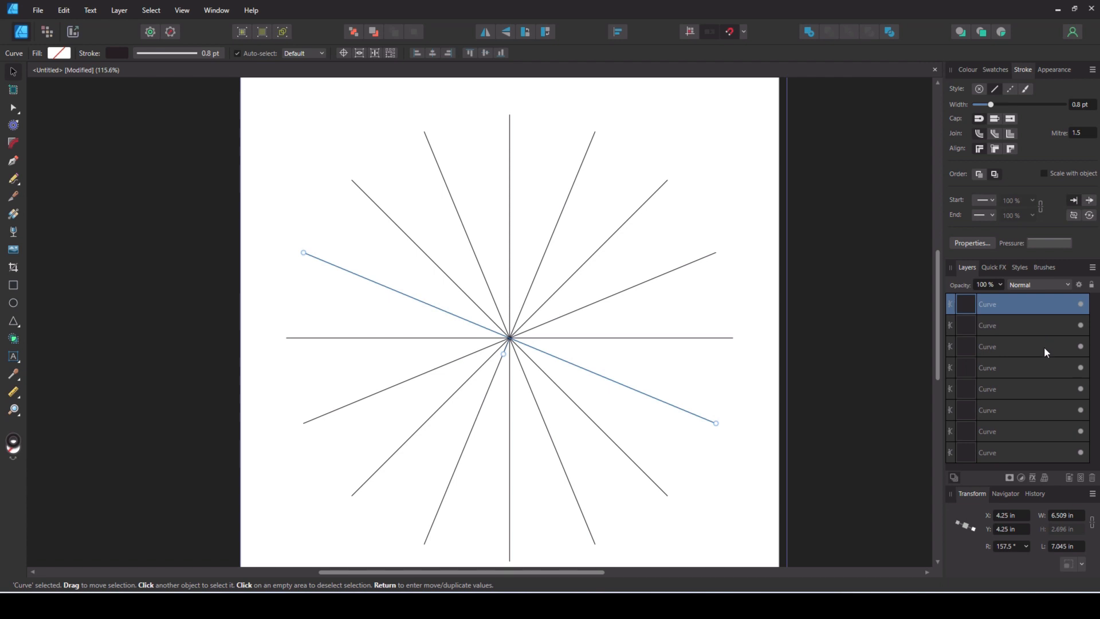
- Group all eight radial lines and set the group's opacity to 25%
{"action": "left_click", "coordinate": [1015, 453], "text": "shift"}
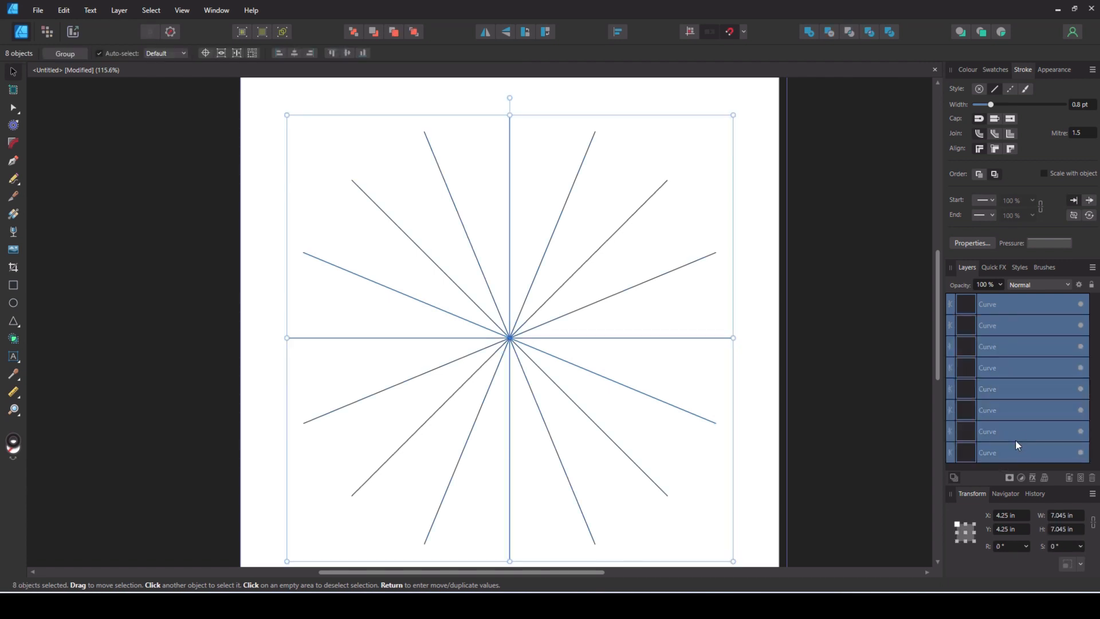
{"action": "key", "text": "ctrl+g"}
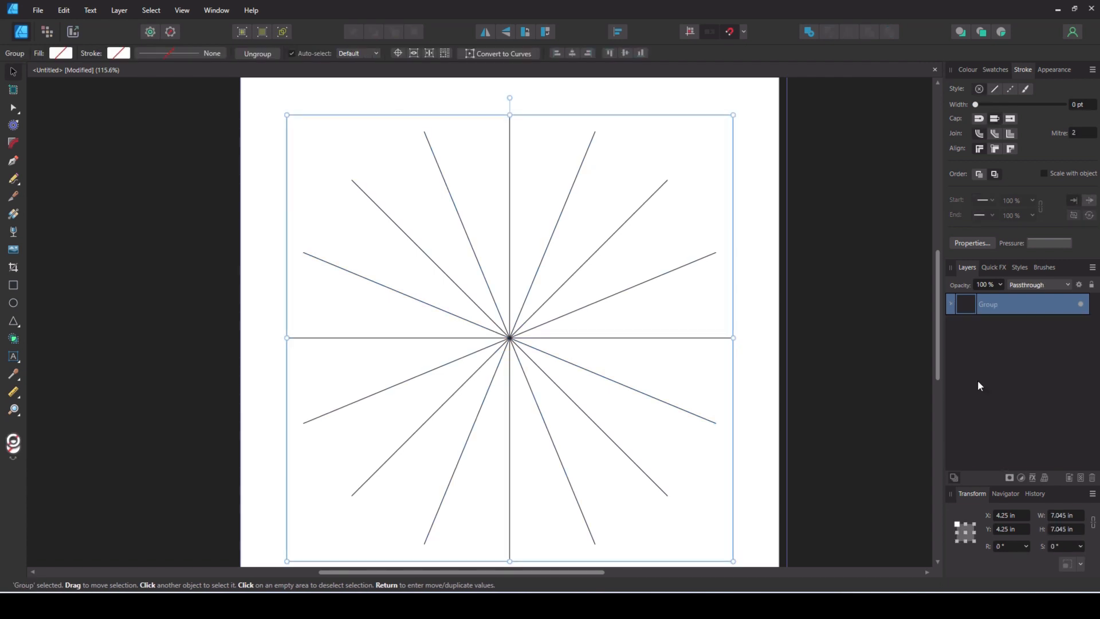
{"action": "left_click", "coordinate": [985, 285]}
{"action": "type", "text": "25"}
{"action": "key", "text": "Return"}
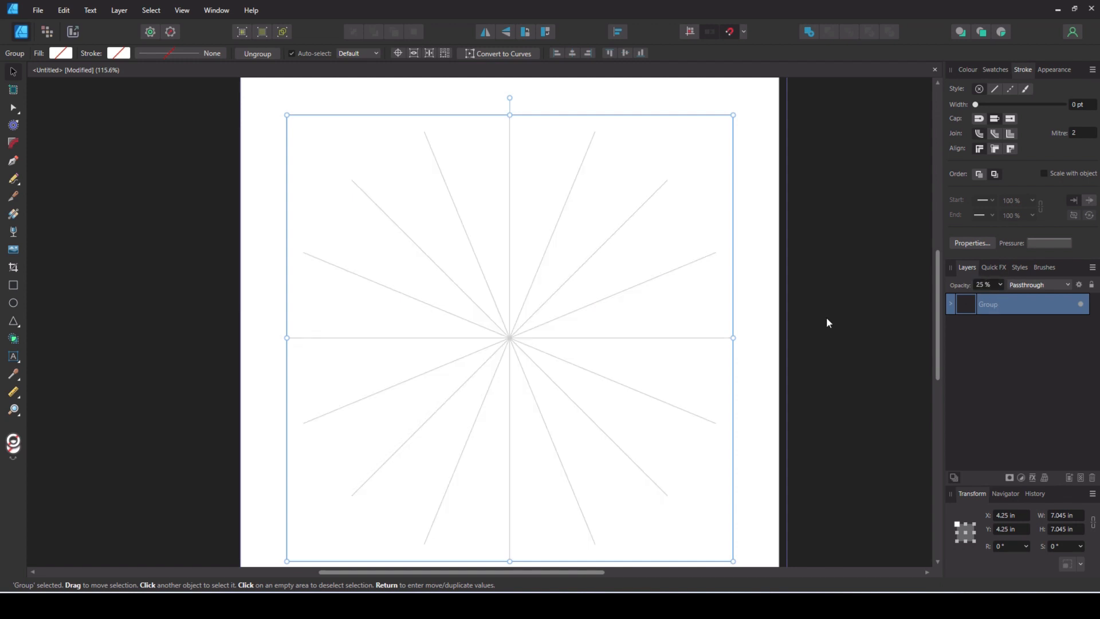
{"action": "left_click", "coordinate": [771, 336]}
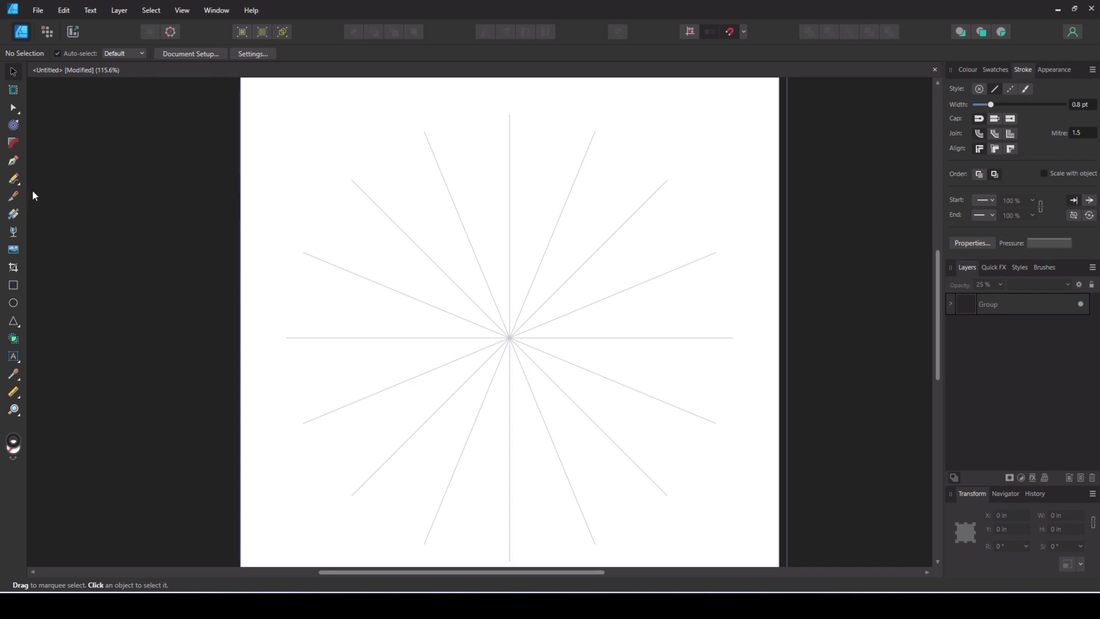
- Draw a small arch near the centre with the Pen tool, spanning from the upper vertical guide to the next guide clockwise
{"action": "left_click", "coordinate": [13, 160]}
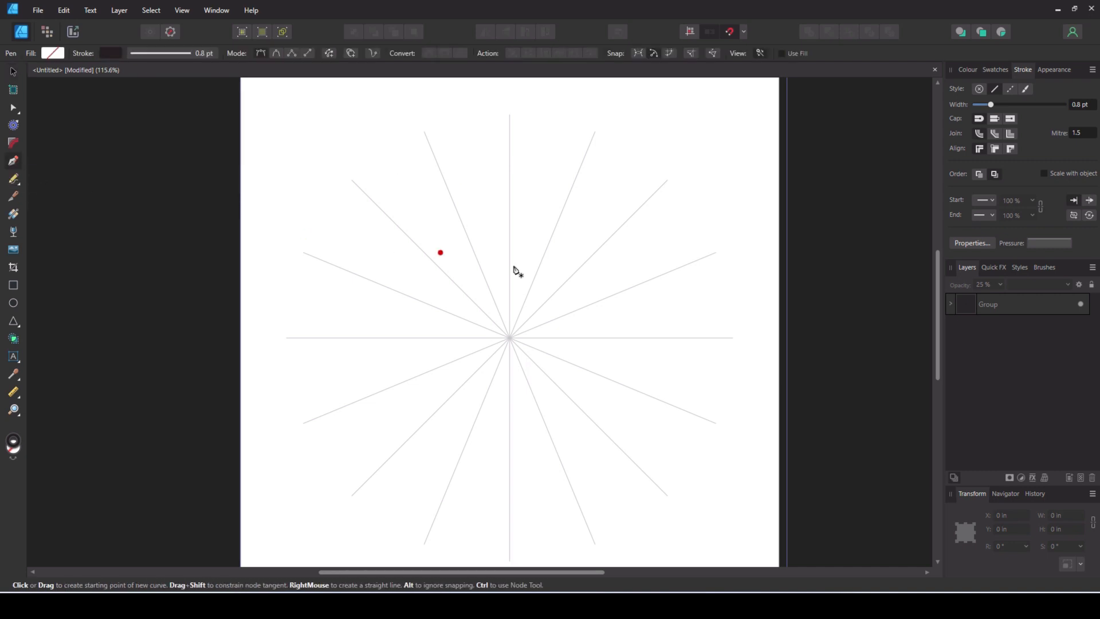
{"action": "scroll", "coordinate": [537, 267], "scroll_direction": "up", "scroll_amount": 2}
{"action": "scroll", "coordinate": [537, 268], "scroll_direction": "up", "scroll_amount": 3}
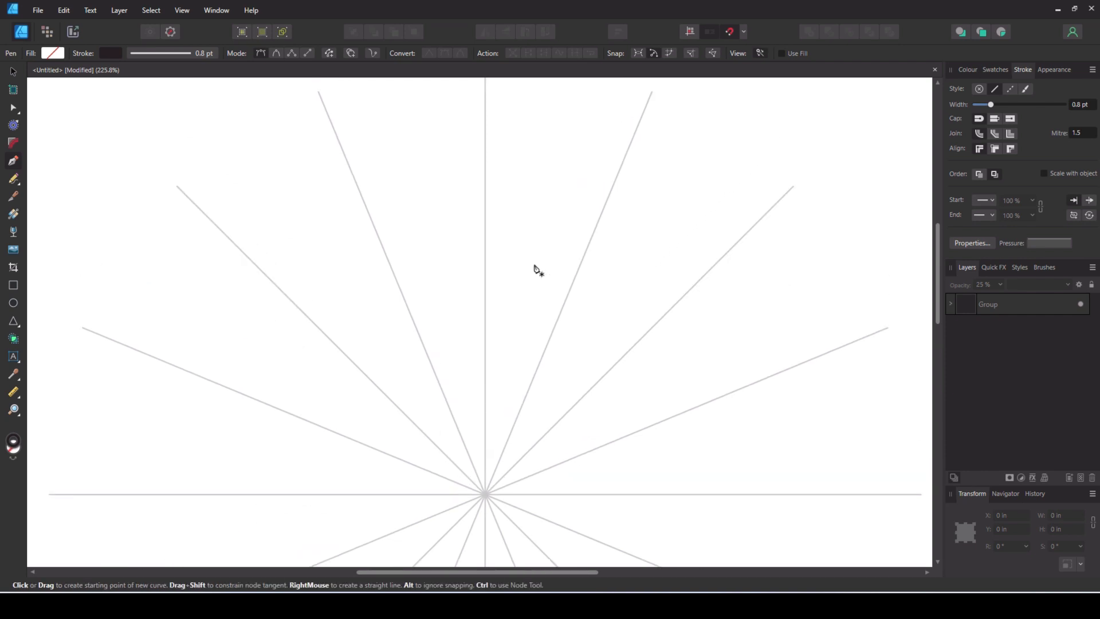
{"action": "scroll", "coordinate": [535, 266], "scroll_direction": "up", "scroll_amount": 1}
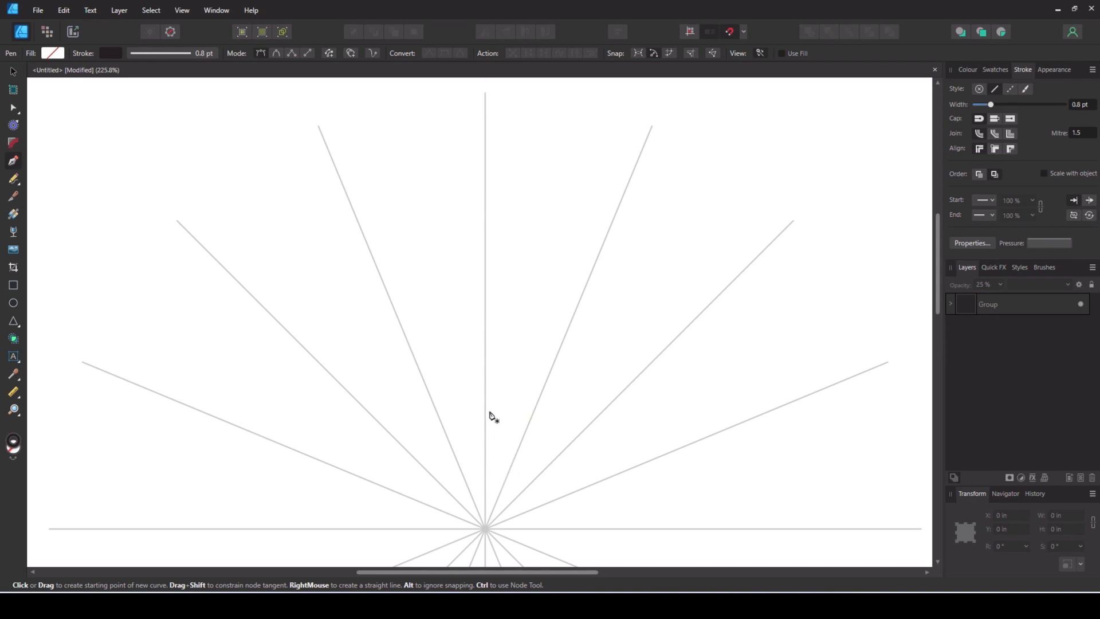
{"action": "left_click", "coordinate": [485, 481]}
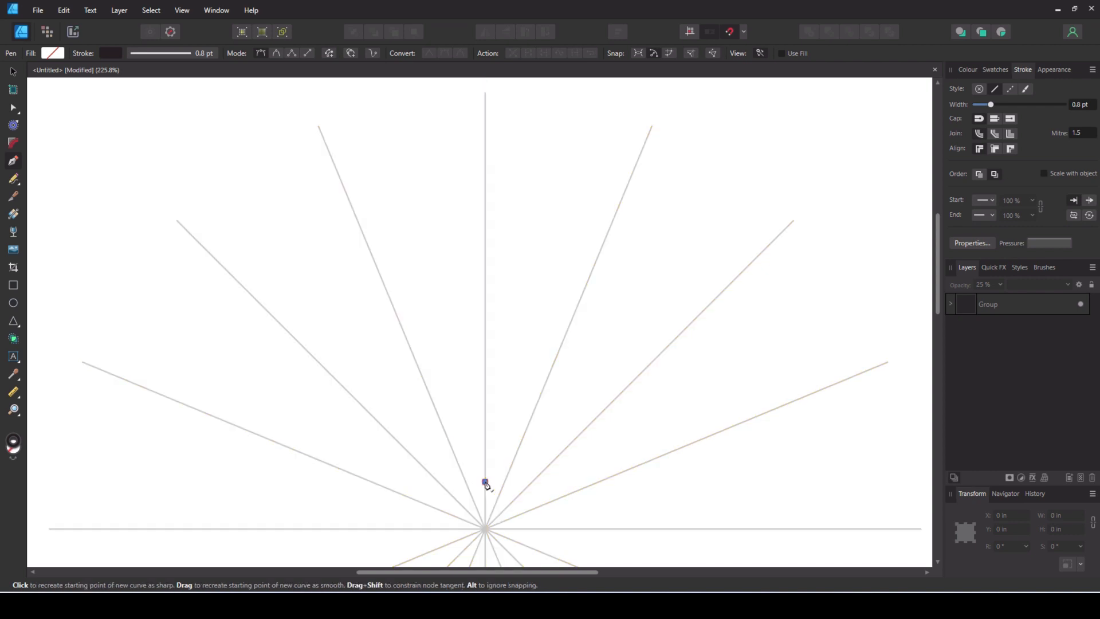
{"action": "left_click_drag", "start_coordinate": [510, 491], "coordinate": [512, 505]}
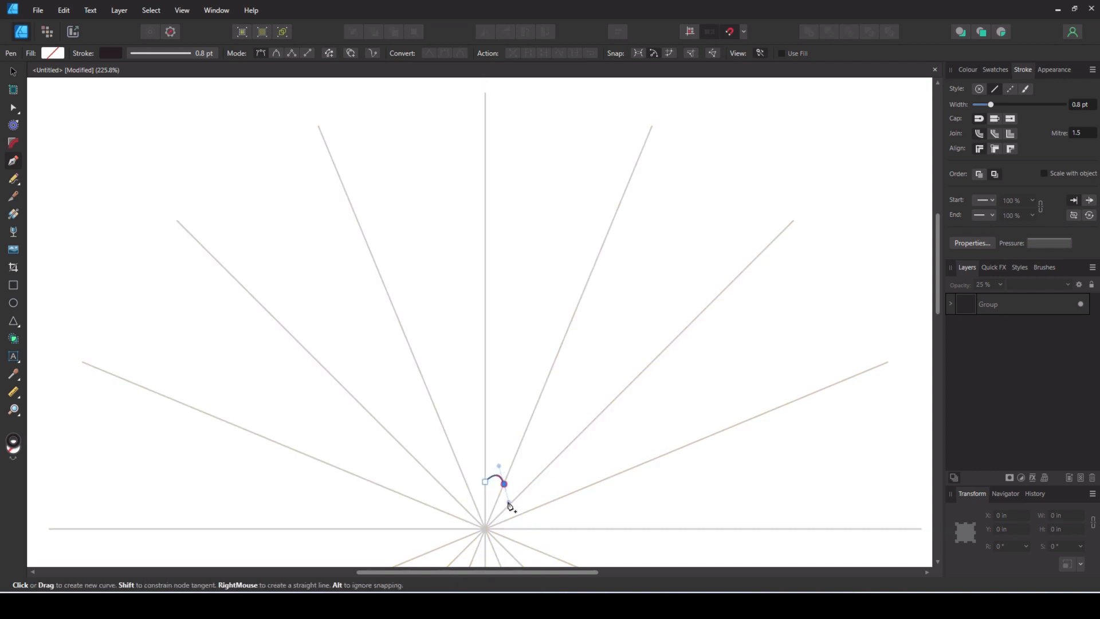
{"action": "left_click_drag", "start_coordinate": [512, 506], "coordinate": [511, 505]}
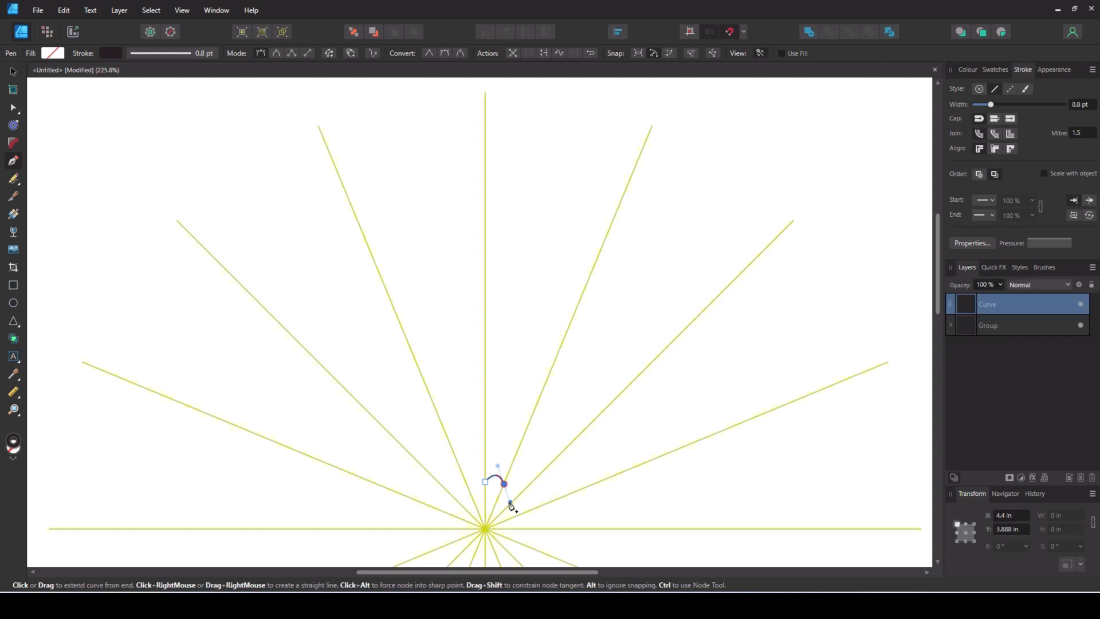
{"action": "key", "text": "Escape"}
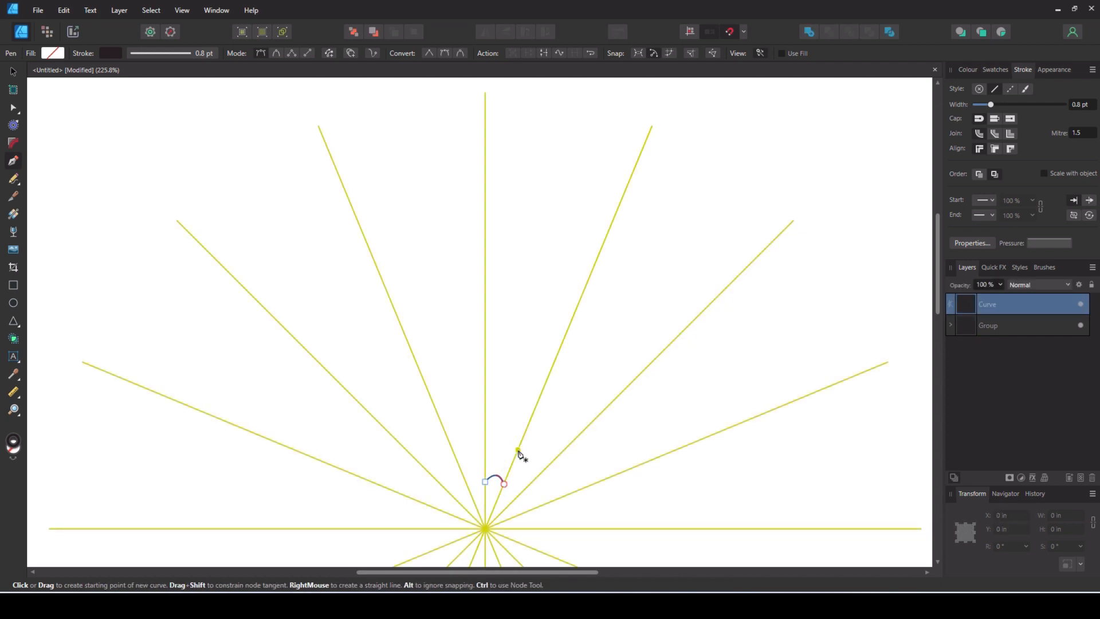
- Draw two parallel slanted lines above the small arch, connecting the vertical guide and the neighbouring guide
{"action": "left_click_drag", "start_coordinate": [518, 449], "coordinate": [485, 464]}
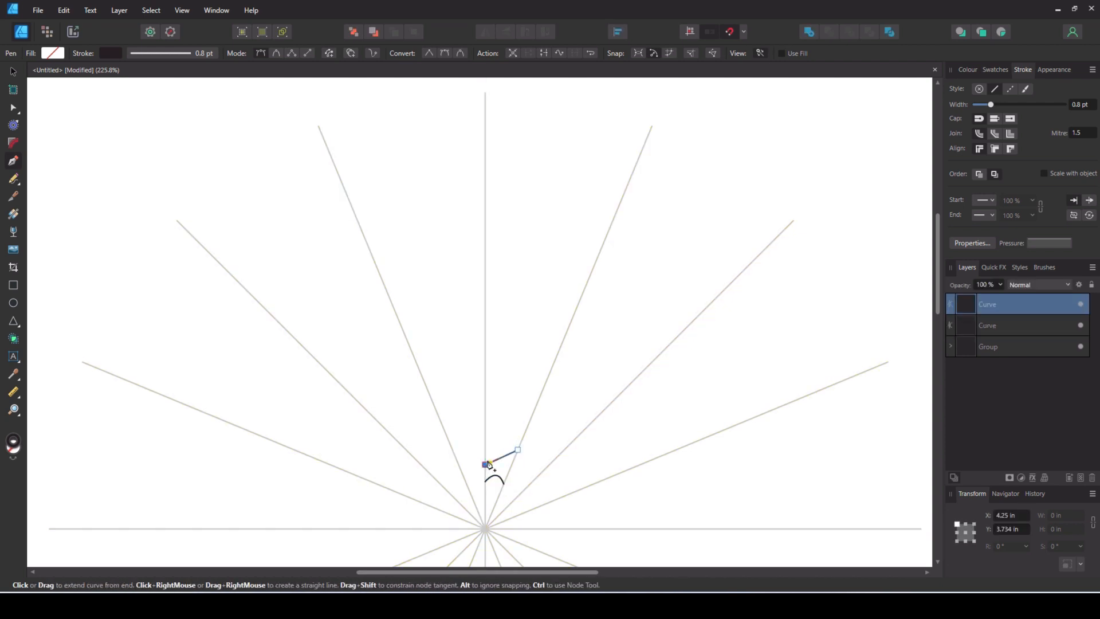
{"action": "key", "text": "Escape"}
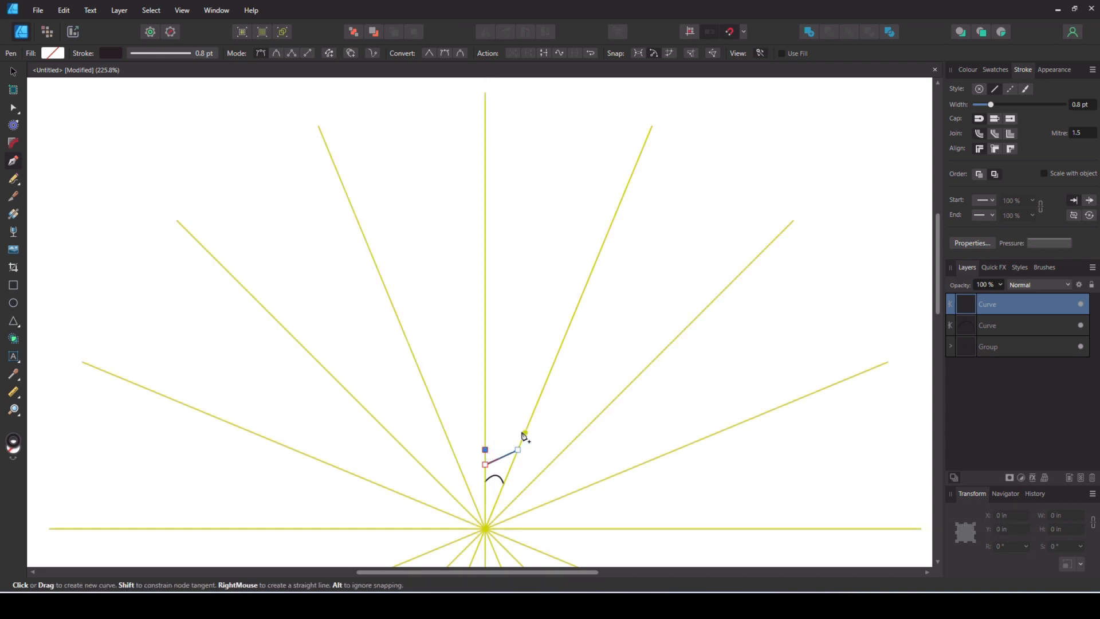
{"action": "left_click", "coordinate": [524, 433]}
{"action": "key", "text": "Escape"}
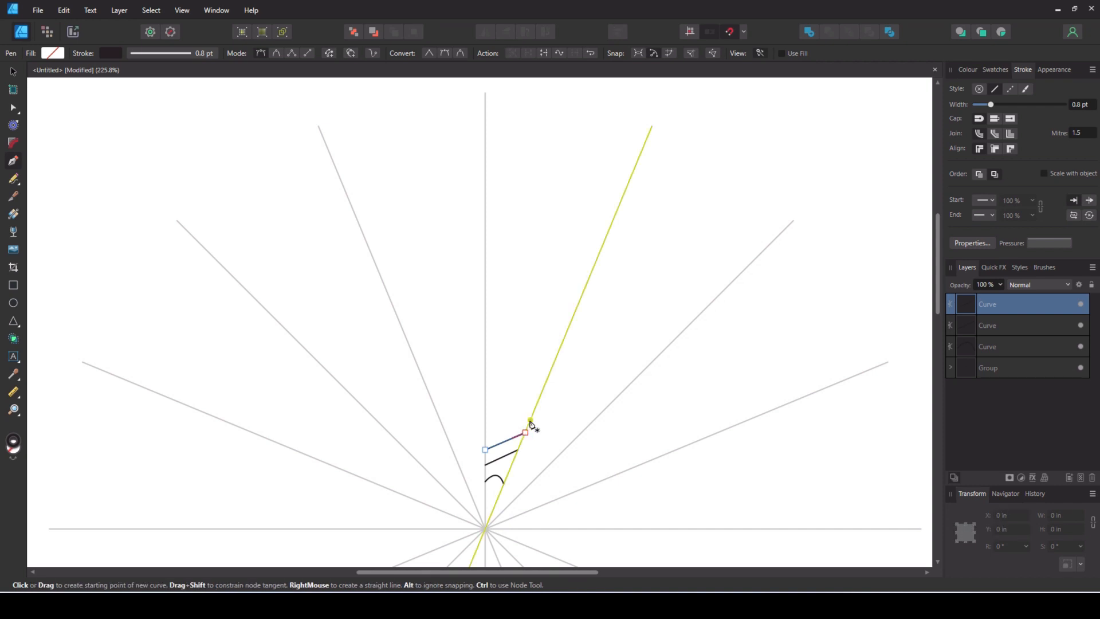
- Draw a tall petal-shaped curve above the slanted lines, starting and ending on the segment's slanted guide
{"action": "left_click_drag", "start_coordinate": [530, 422], "coordinate": [543, 443]}
{"action": "mouse_move", "coordinate": [517, 329]}
{"action": "left_mouse_down"}
{"action": "mouse_move", "coordinate": [510, 318]}
{"action": "mouse_move", "coordinate": [522, 319]}
{"action": "left_mouse_up"}
{"action": "mouse_move", "coordinate": [528, 295]}
{"action": "left_mouse_down"}
{"action": "mouse_move", "coordinate": [528, 269]}
{"action": "mouse_move", "coordinate": [523, 311]}
{"action": "mouse_move", "coordinate": [540, 286]}
{"action": "left_mouse_up"}
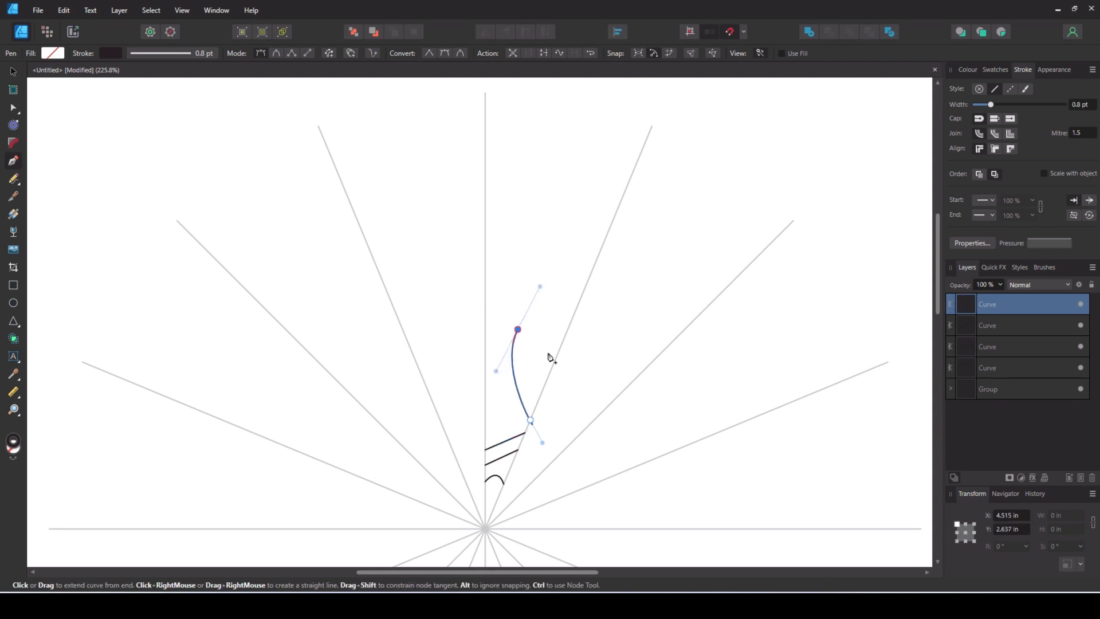
{"action": "left_click", "coordinate": [551, 373]}
{"action": "left_click_drag", "start_coordinate": [554, 381], "coordinate": [547, 388]}
- Draw a circle about 0.14 in across and position it between the vertical guide and the petal curve
{"action": "left_click", "coordinate": [14, 304]}
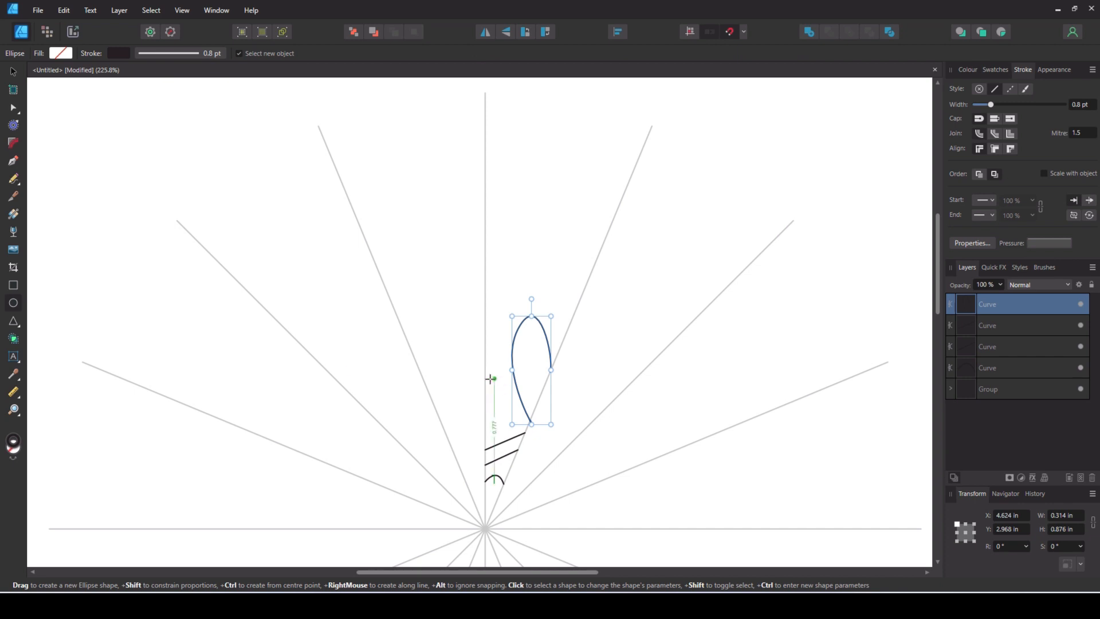
{"action": "left_click_drag", "start_coordinate": [491, 380], "coordinate": [508, 404]}
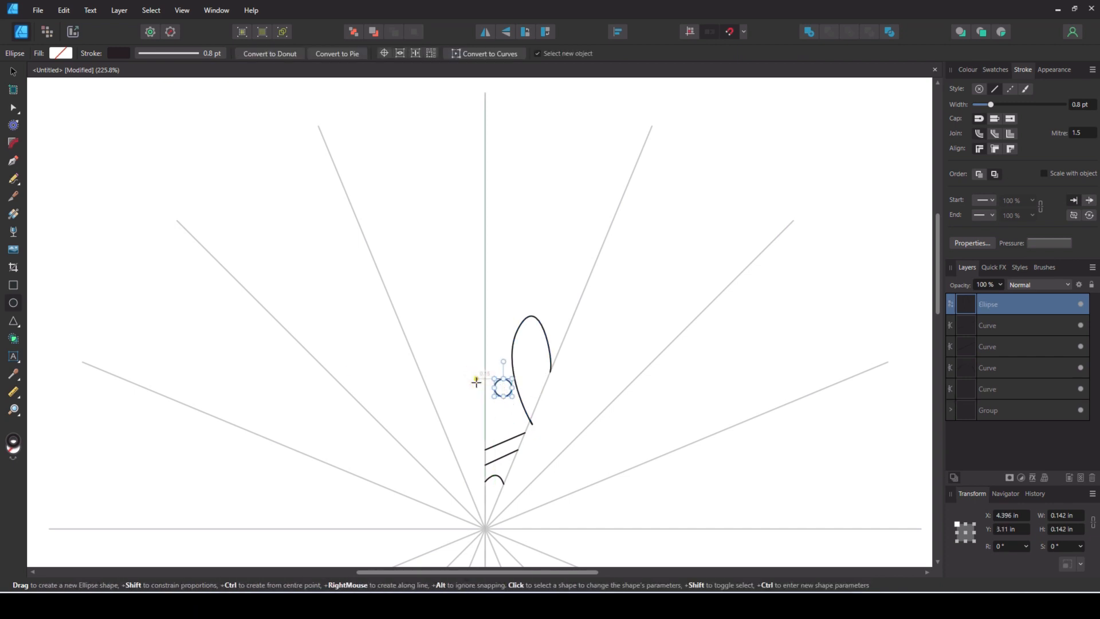
{"action": "key", "text": "v"}
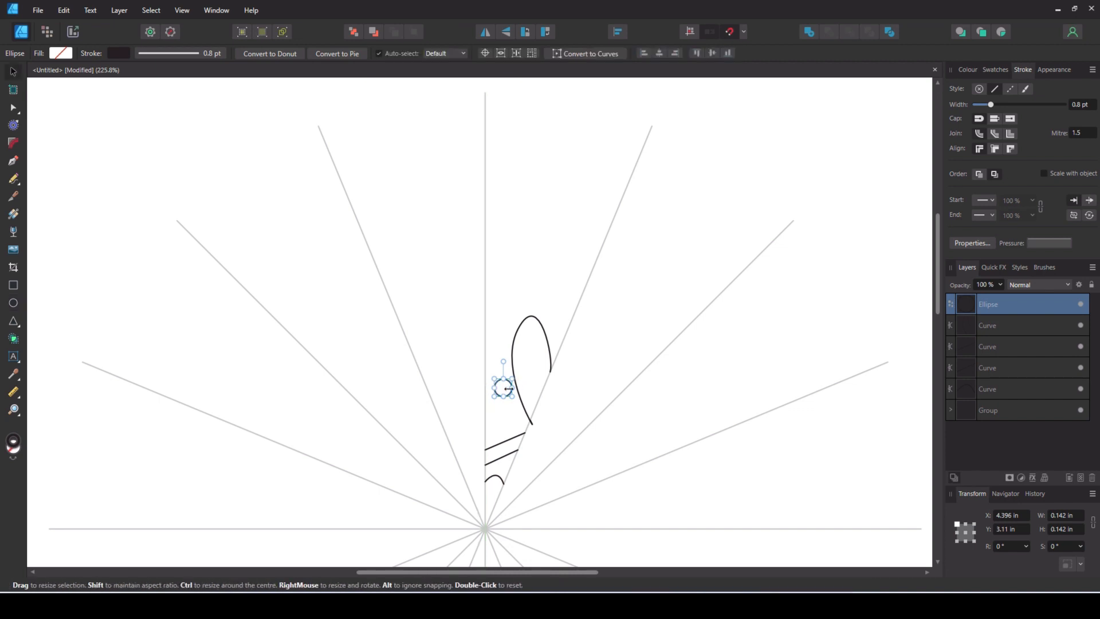
{"action": "left_click_drag", "start_coordinate": [500, 389], "coordinate": [498, 389]}
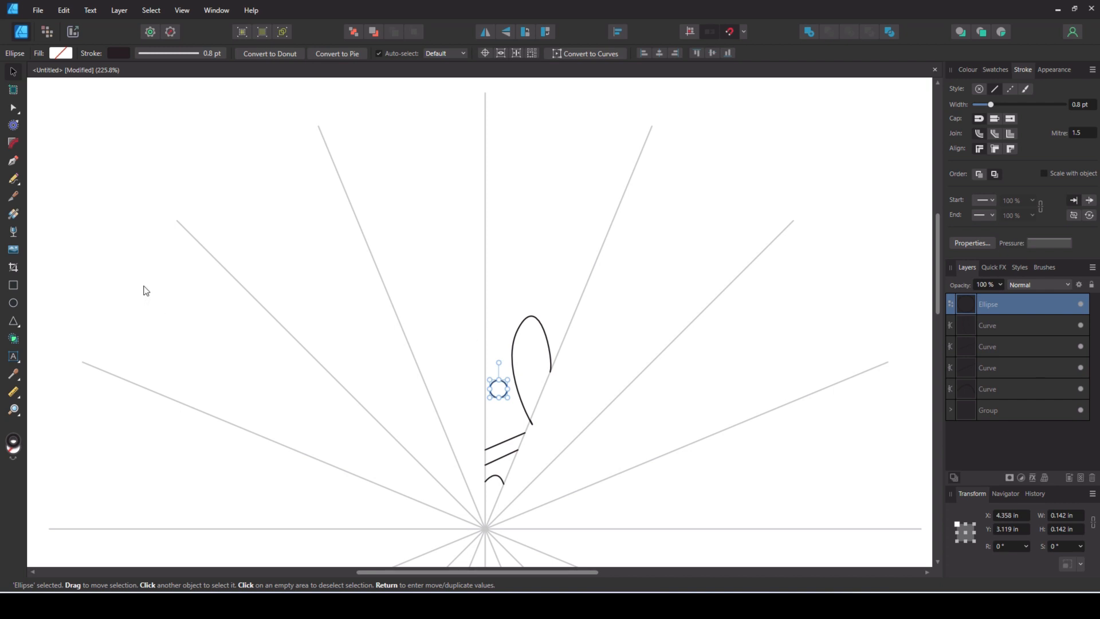
- Draw two short slanted lines above the circle, running from the vertical guide to the petal's outline
{"action": "left_click", "coordinate": [13, 161]}
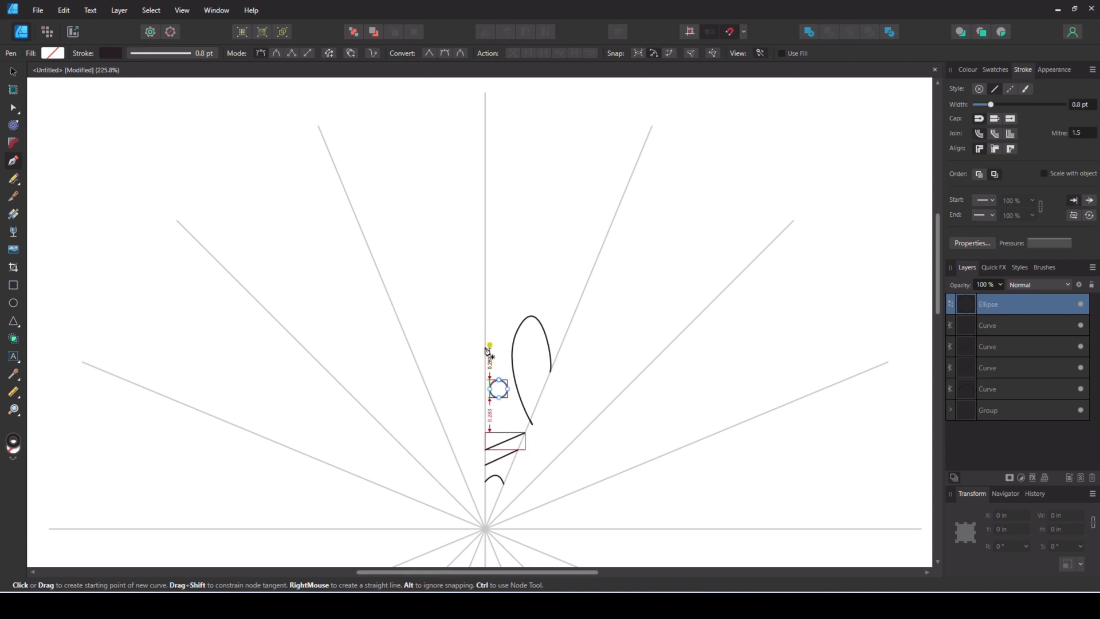
{"action": "left_click", "coordinate": [486, 343]}
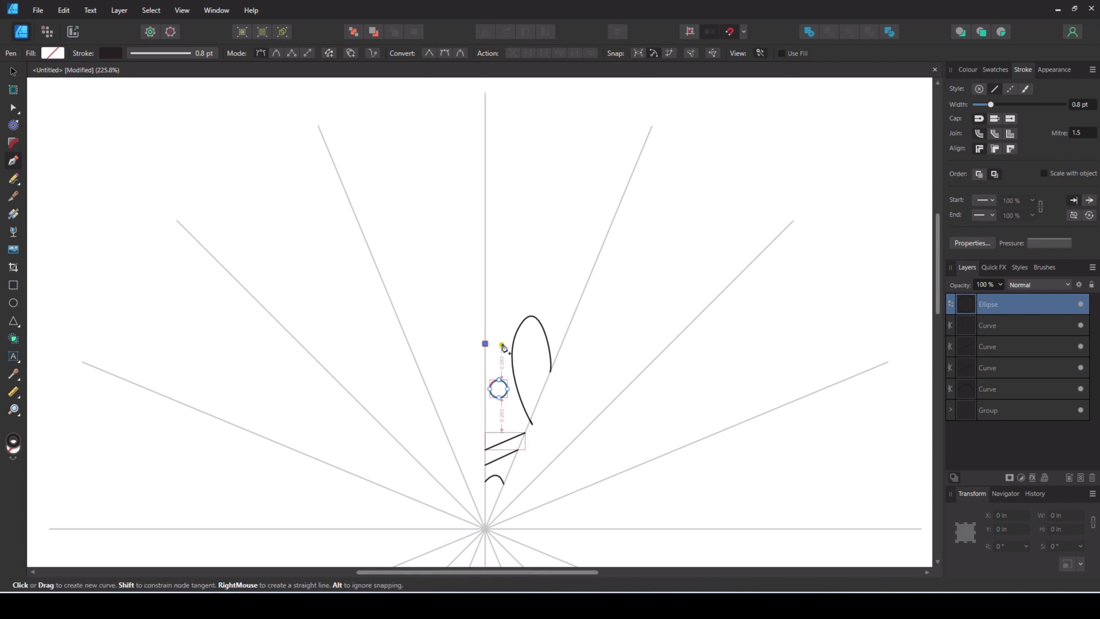
{"action": "left_click", "coordinate": [515, 338]}
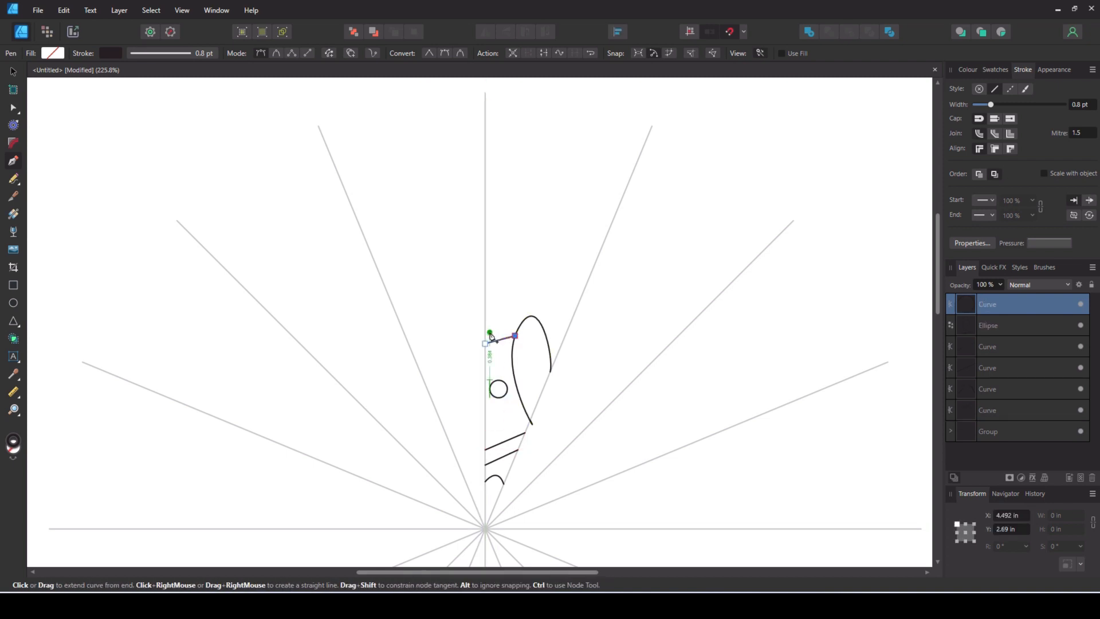
{"action": "left_click", "coordinate": [485, 327]}
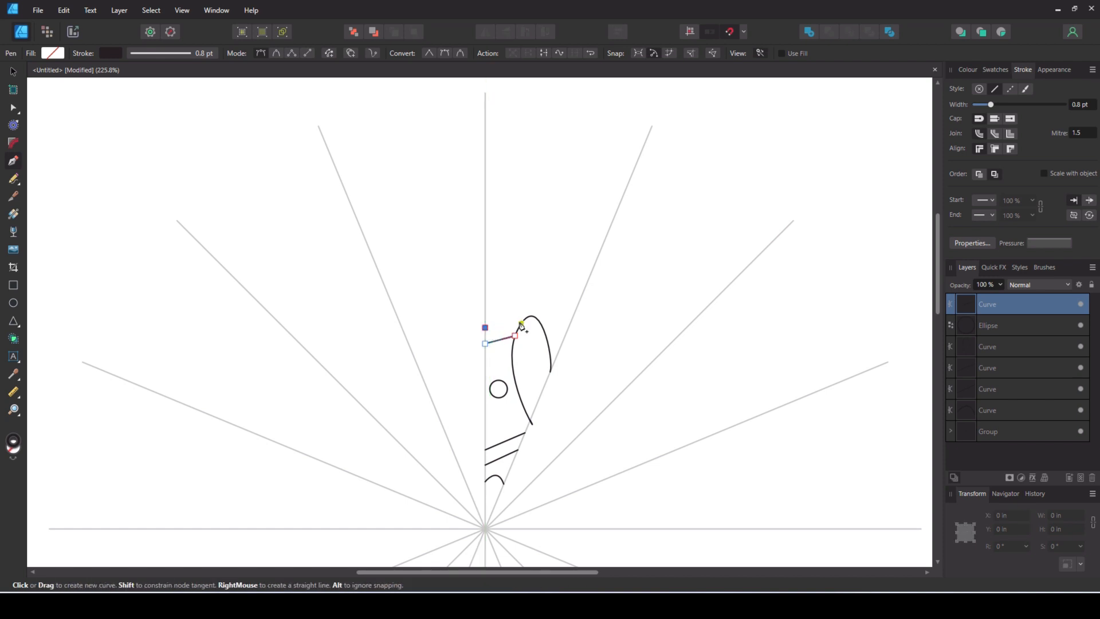
{"action": "left_click_drag", "start_coordinate": [525, 319], "coordinate": [545, 317]}
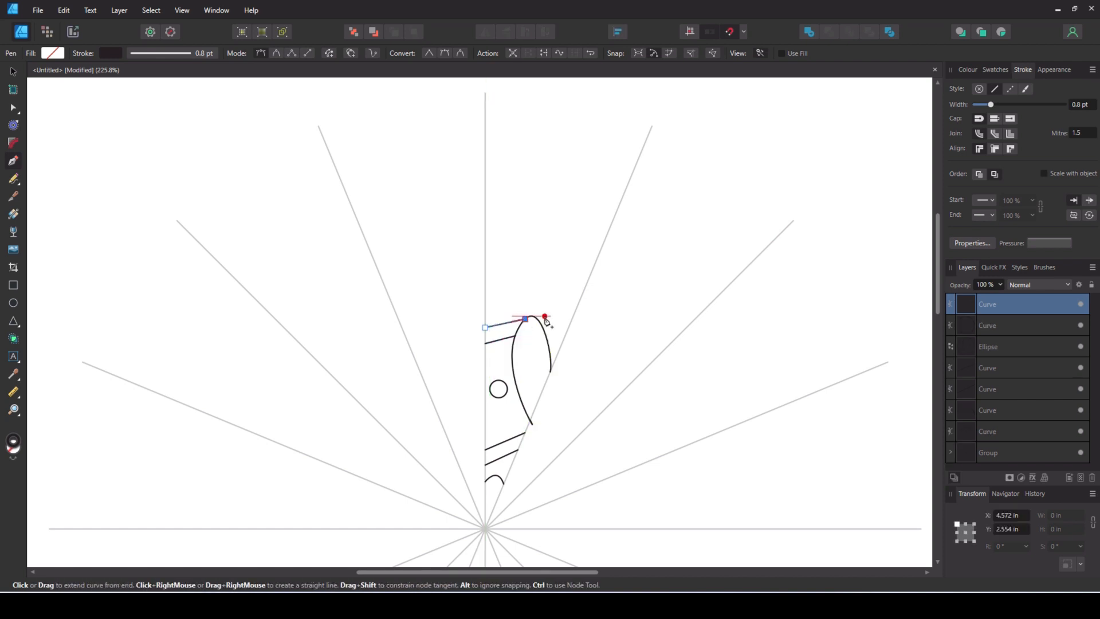
- Draw a sagging curve above the petal, from the vertical guide to the segment's slanted guide
{"action": "left_click", "coordinate": [485, 273]}
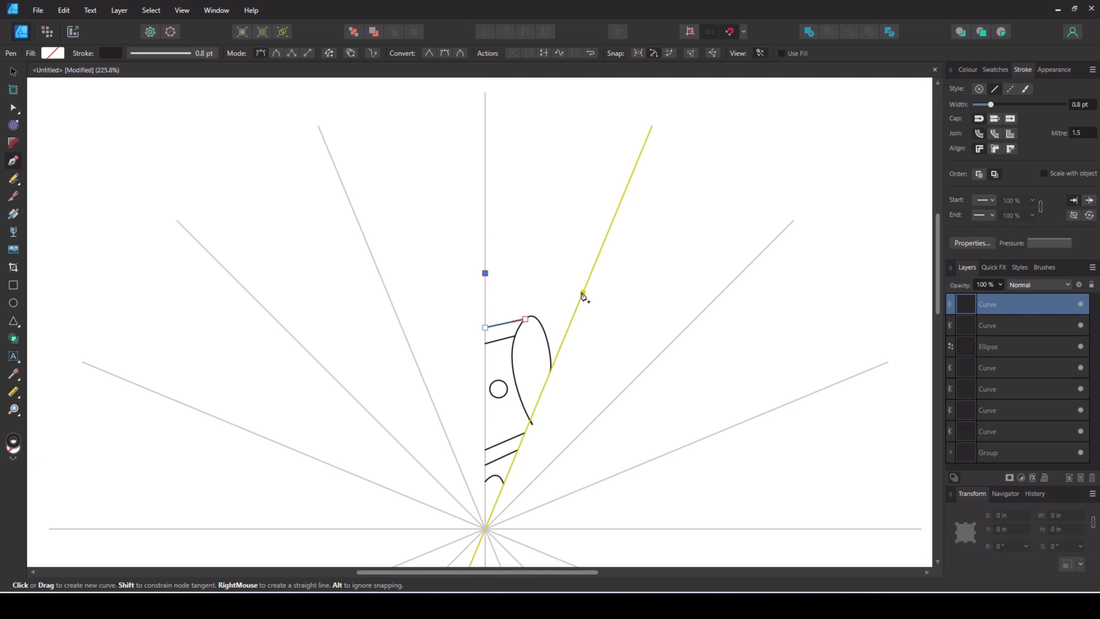
{"action": "left_click_drag", "start_coordinate": [582, 296], "coordinate": [655, 275]}
{"action": "key", "text": "Escape"}
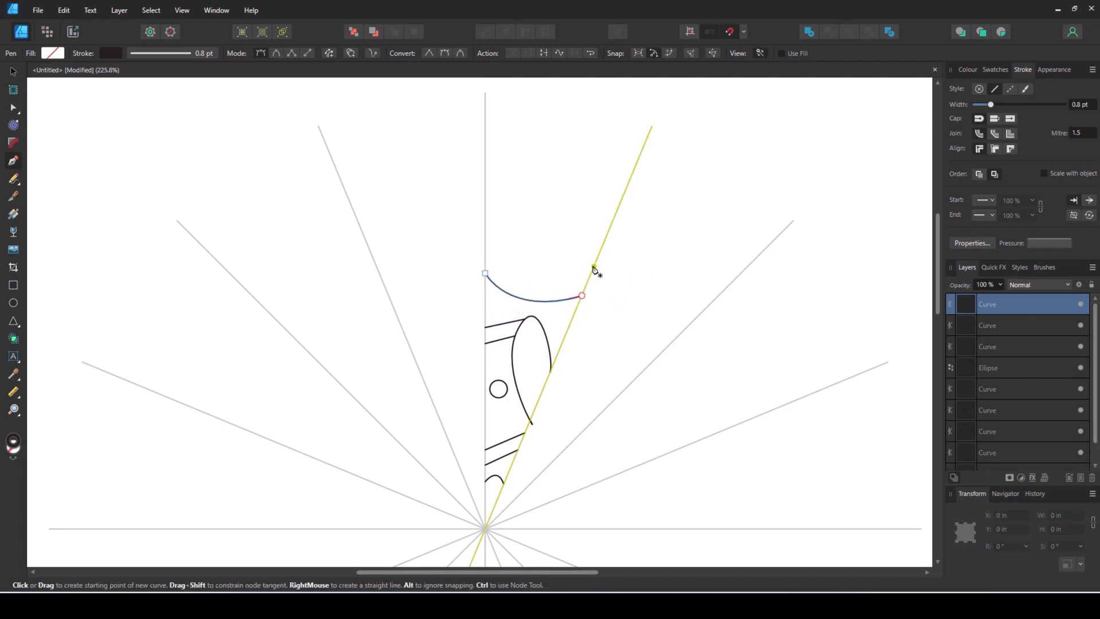
- Draw an open two-segment angular line above the sagging curve, starting and ending on the segment's slanted guide
{"action": "left_click", "coordinate": [596, 260]}
{"action": "left_click", "coordinate": [566, 218]}
{"action": "left_click", "coordinate": [618, 208]}
{"action": "key", "text": "Escape"}
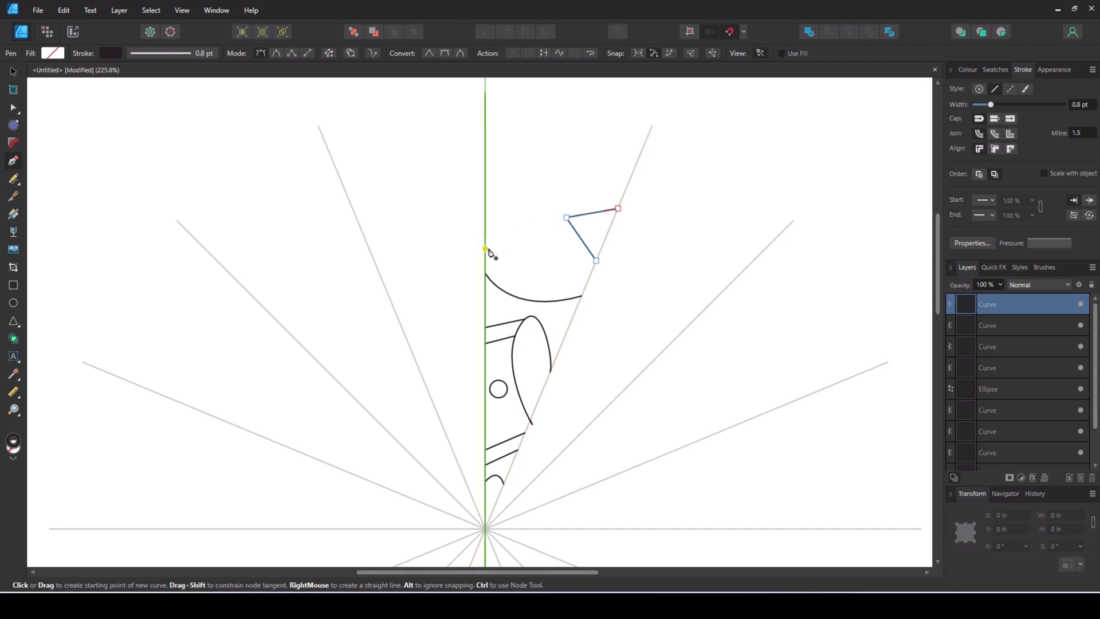
- Draw an open four-point straight-sided shape beside the angular line, starting and ending on the vertical guide
{"action": "left_click", "coordinate": [485, 219]}
{"action": "left_click", "coordinate": [554, 220]}
{"action": "left_click", "coordinate": [581, 261]}
{"action": "left_click", "coordinate": [485, 261]}
{"action": "key", "text": "Escape"}
- Draw two near-parallel, slightly rising lines above the angular shapes, spanning the segment from the vertical guide to the slanted guide
{"action": "left_click", "coordinate": [485, 191]}
{"action": "left_click", "coordinate": [629, 182]}
{"action": "left_click", "coordinate": [635, 168]}
{"action": "scroll", "coordinate": [663, 245], "scroll_direction": "up", "scroll_amount": 3}
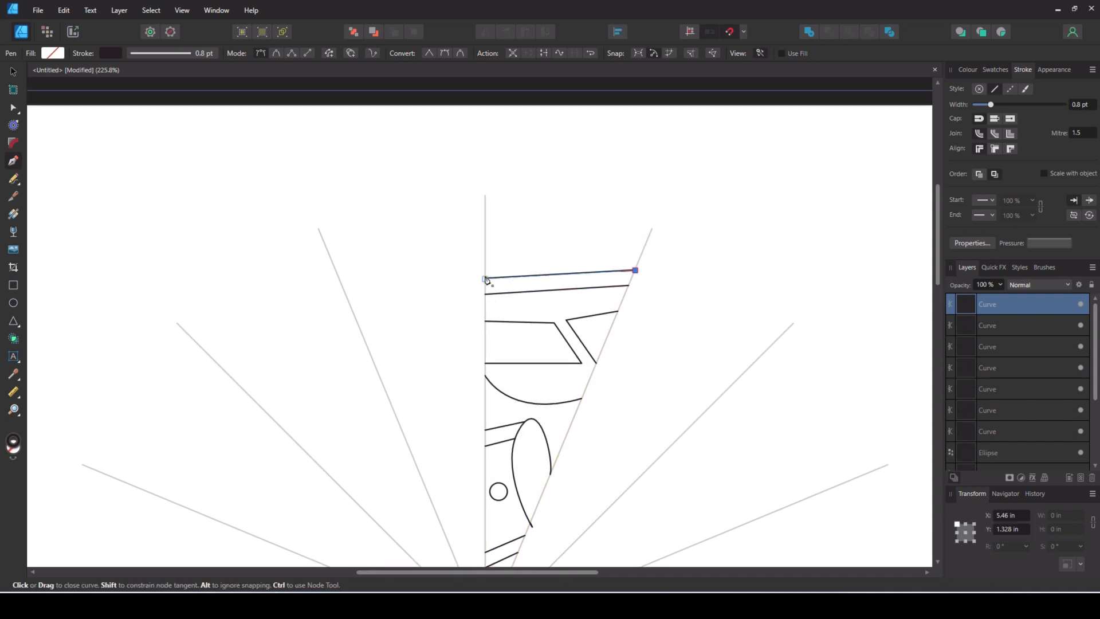
{"action": "left_click", "coordinate": [485, 279]}
{"action": "left_click", "coordinate": [485, 253]}
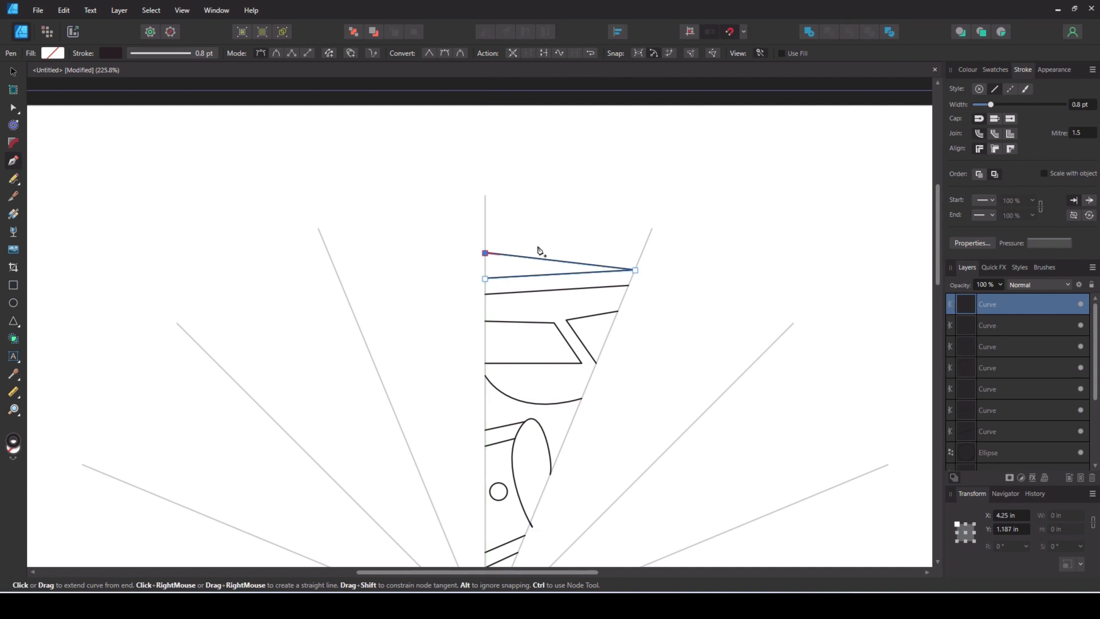
{"action": "key", "text": "ctrl+z"}
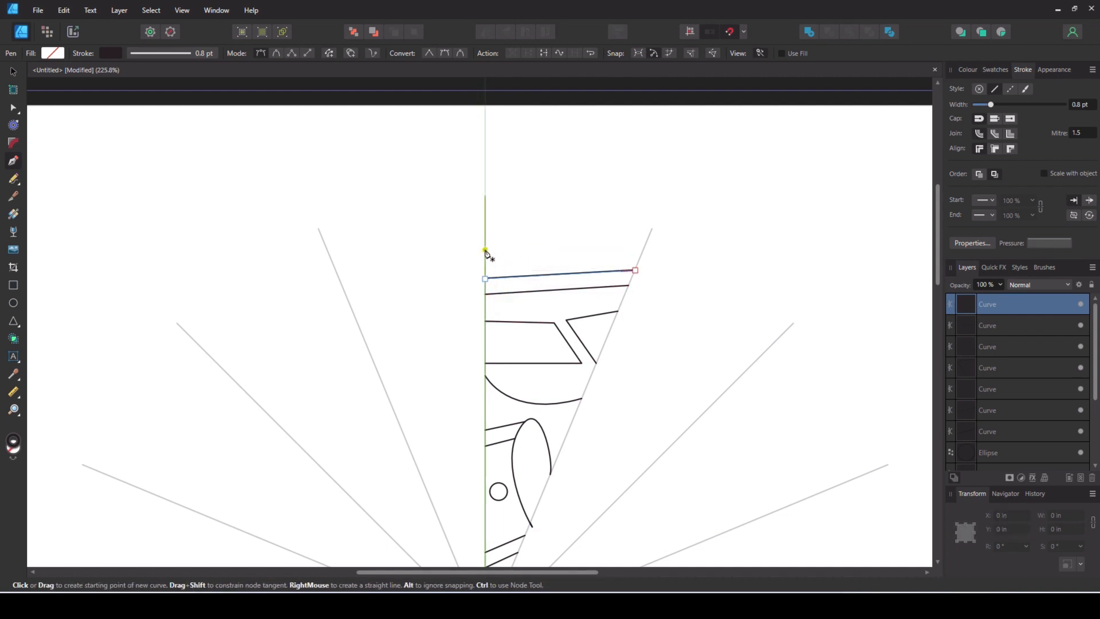
- Draw a wavy outer curve about 1.21 in wide and 0.44 in high, from the vertical guide to the upper line's outer end
{"action": "left_click_drag", "start_coordinate": [534, 237], "coordinate": [630, 245]}
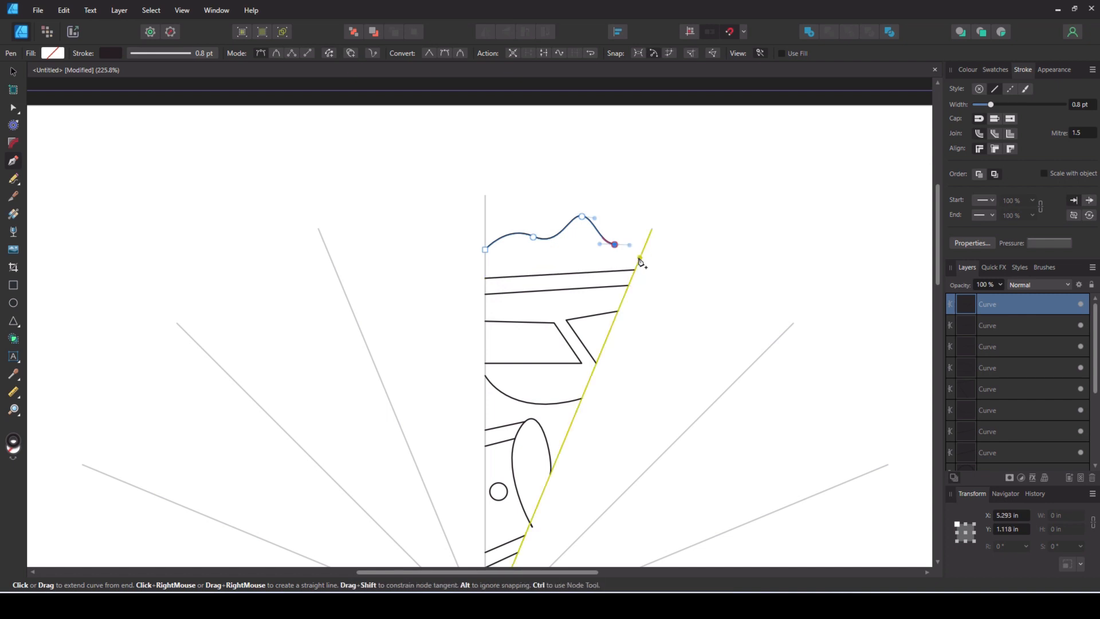
{"action": "left_click_drag", "start_coordinate": [635, 270], "coordinate": [638, 283]}
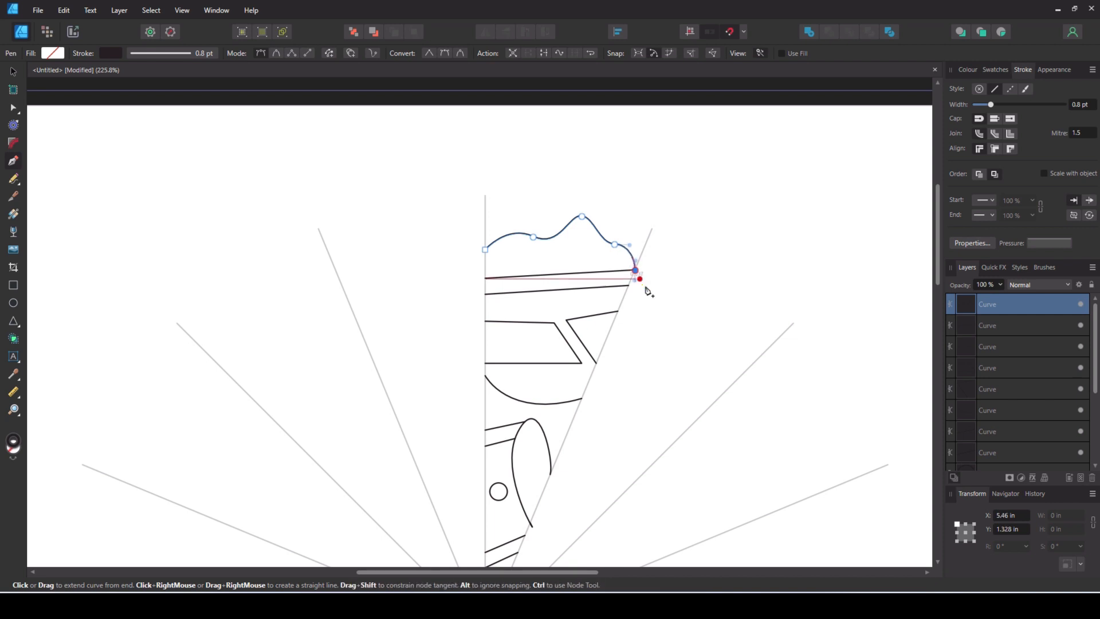
{"action": "scroll", "coordinate": [706, 308], "scroll_direction": "down", "scroll_amount": 2}
{"action": "scroll", "coordinate": [705, 309], "scroll_direction": "down", "scroll_amount": 1}
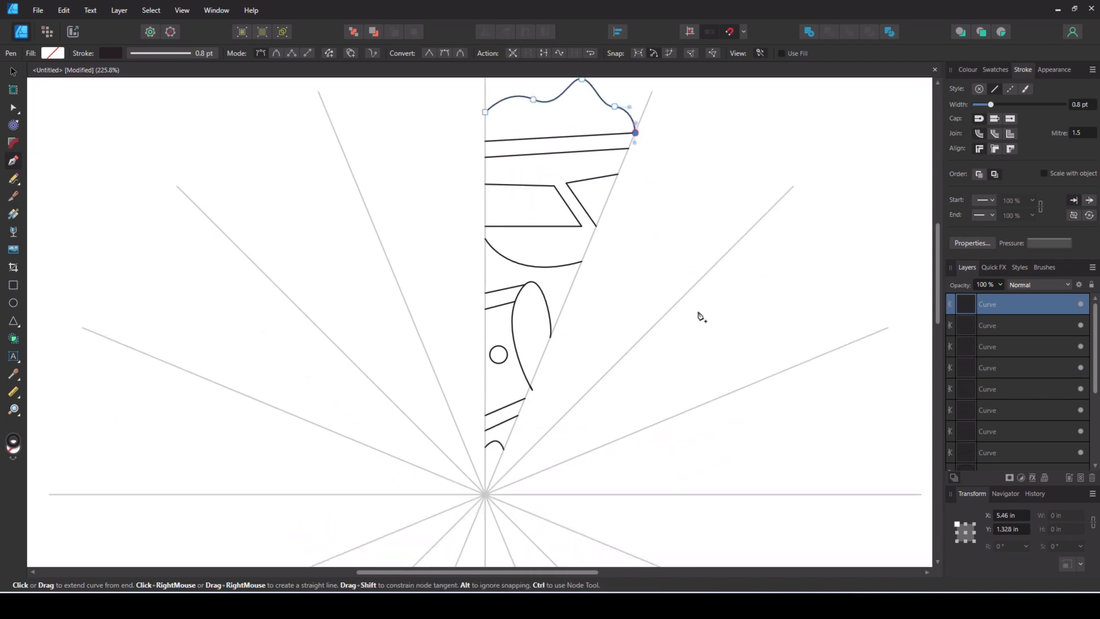
{"action": "scroll", "coordinate": [702, 304], "scroll_direction": "down", "scroll_amount": 2}
{"action": "key", "text": "Escape"}
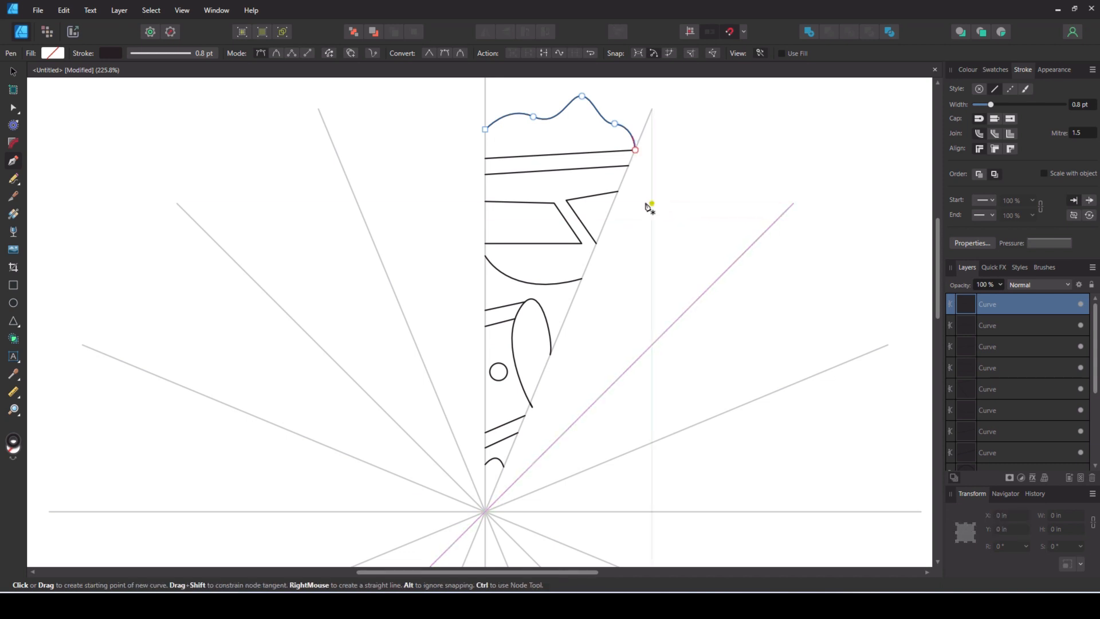
- Adjust the node and handle at the petal curve's lower end so that it stops on the slanted guide
{"action": "left_click", "coordinate": [12, 73]}
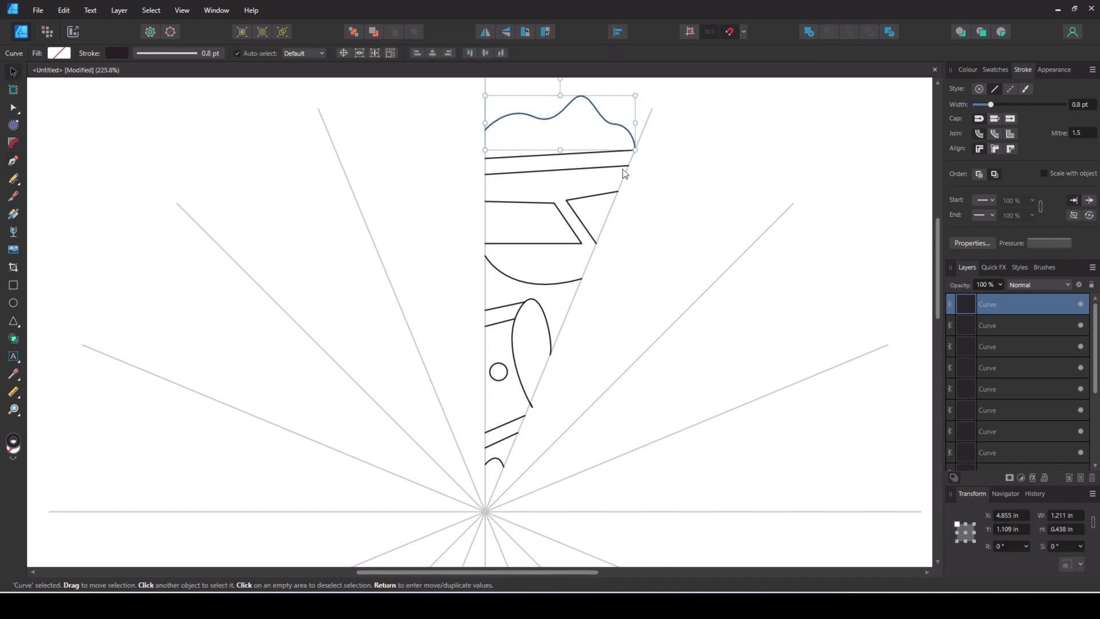
{"action": "scroll", "coordinate": [737, 222], "scroll_direction": "up", "scroll_amount": 2}
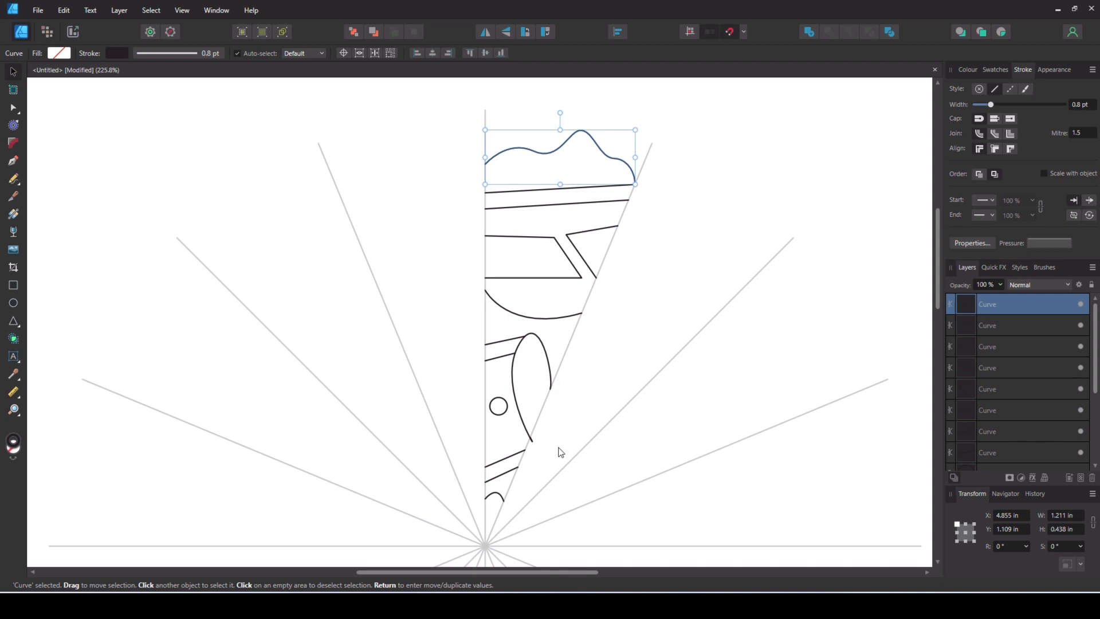
{"action": "scroll", "coordinate": [561, 453], "scroll_direction": "up", "scroll_amount": 2}
{"action": "scroll", "coordinate": [563, 457], "scroll_direction": "up", "scroll_amount": 3}
{"action": "left_click", "coordinate": [389, 389]}
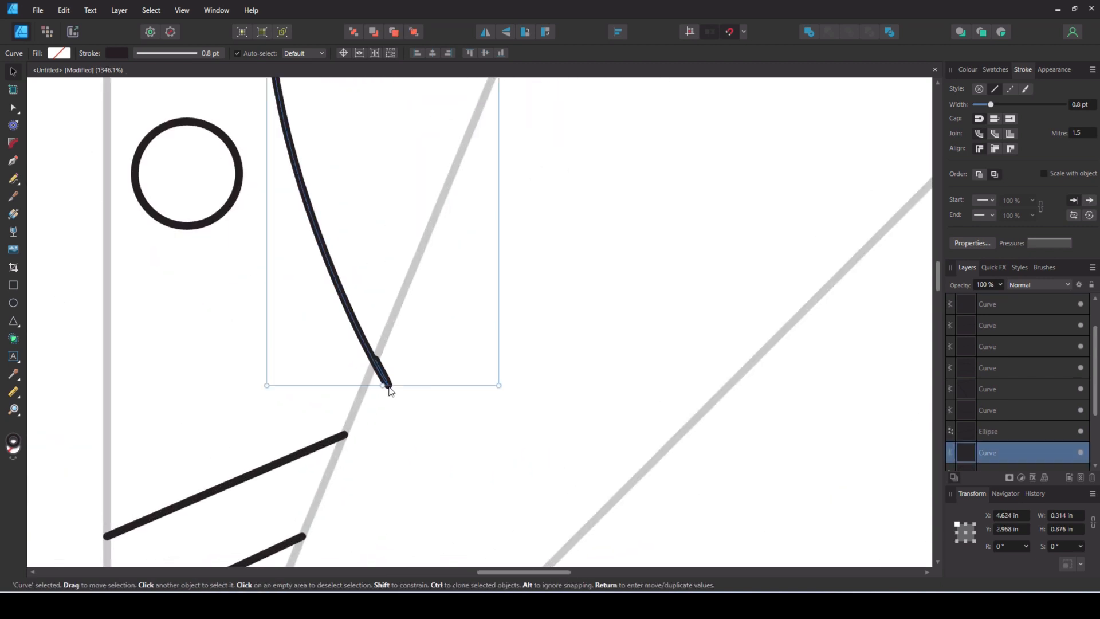
{"action": "key", "text": "a"}
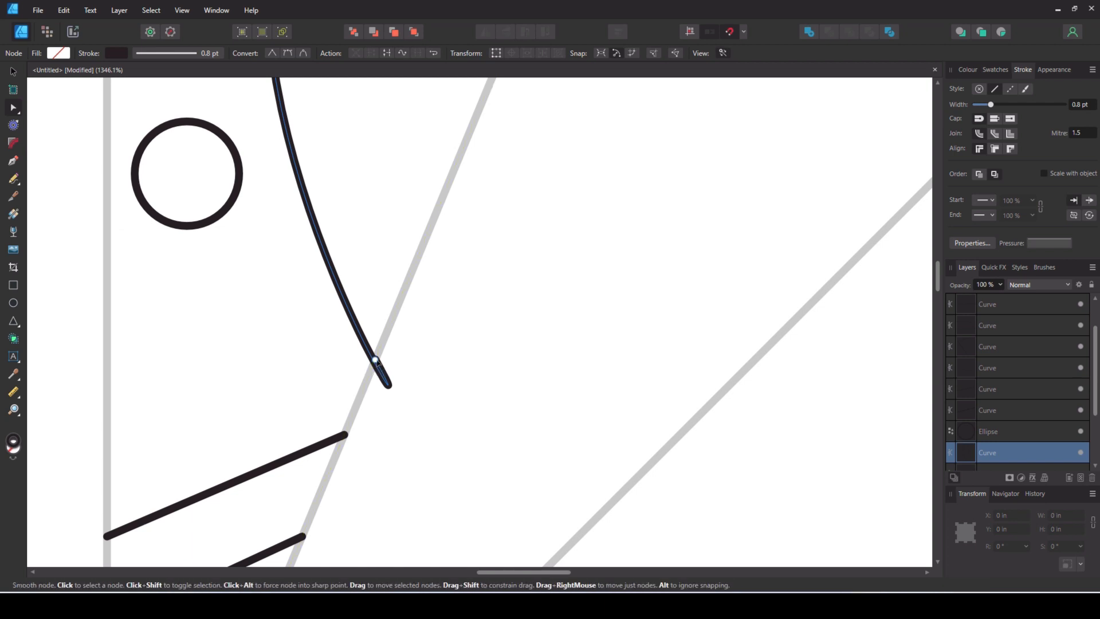
{"action": "left_click", "coordinate": [375, 361]}
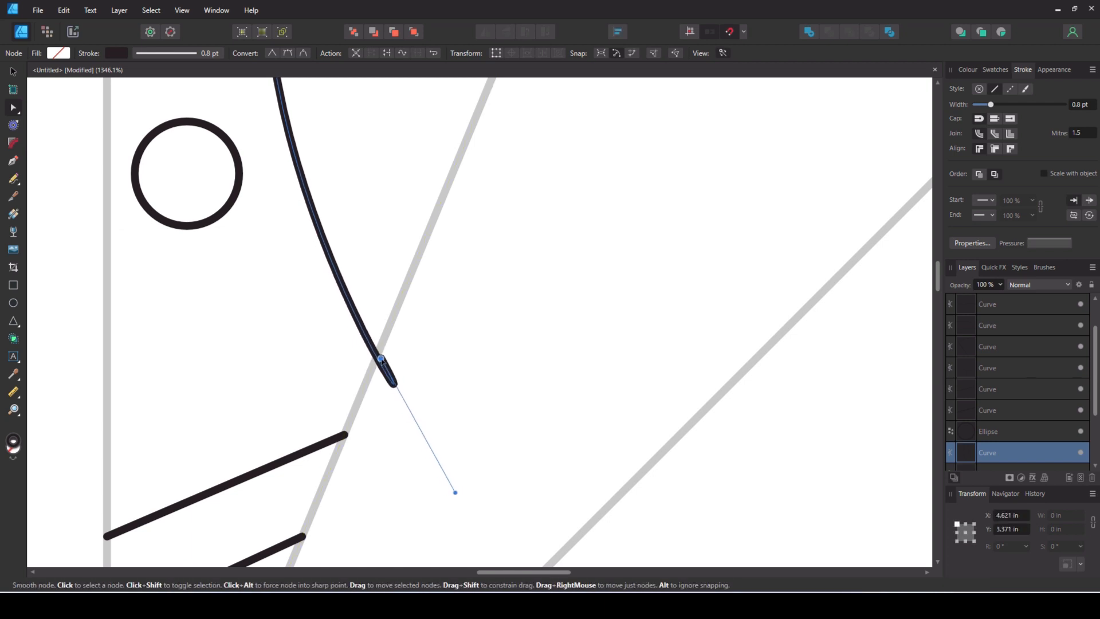
{"action": "left_click_drag", "start_coordinate": [452, 492], "coordinate": [359, 384]}
- Select all the elements drawn inside the segment and group them
{"action": "scroll", "coordinate": [499, 319], "scroll_direction": "up", "scroll_amount": 5}
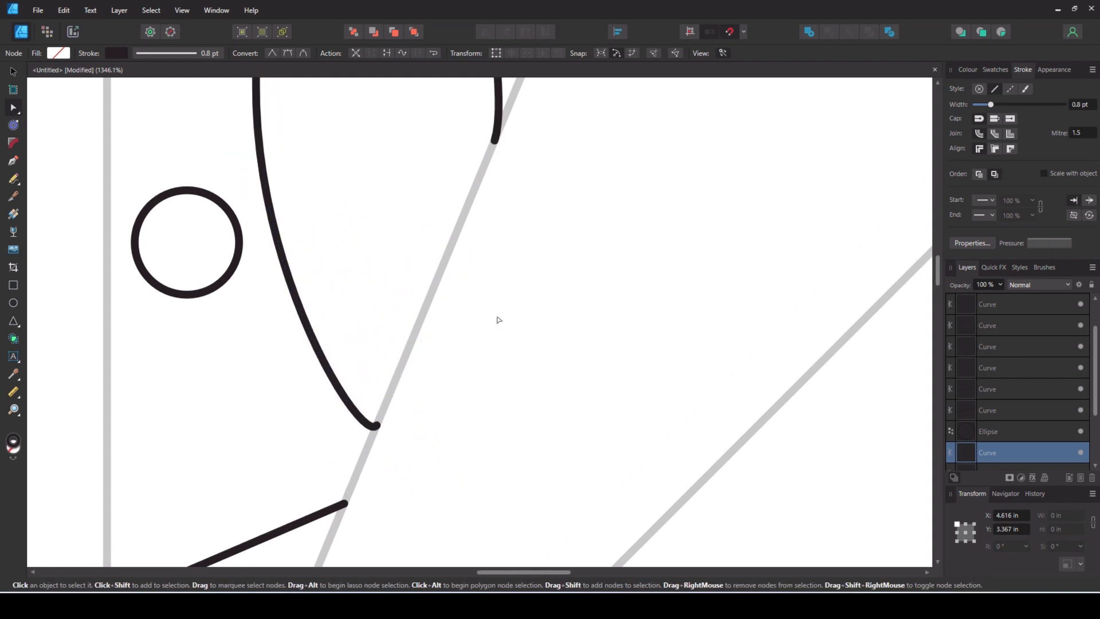
{"action": "scroll", "coordinate": [609, 309], "scroll_direction": "up", "scroll_amount": 12}
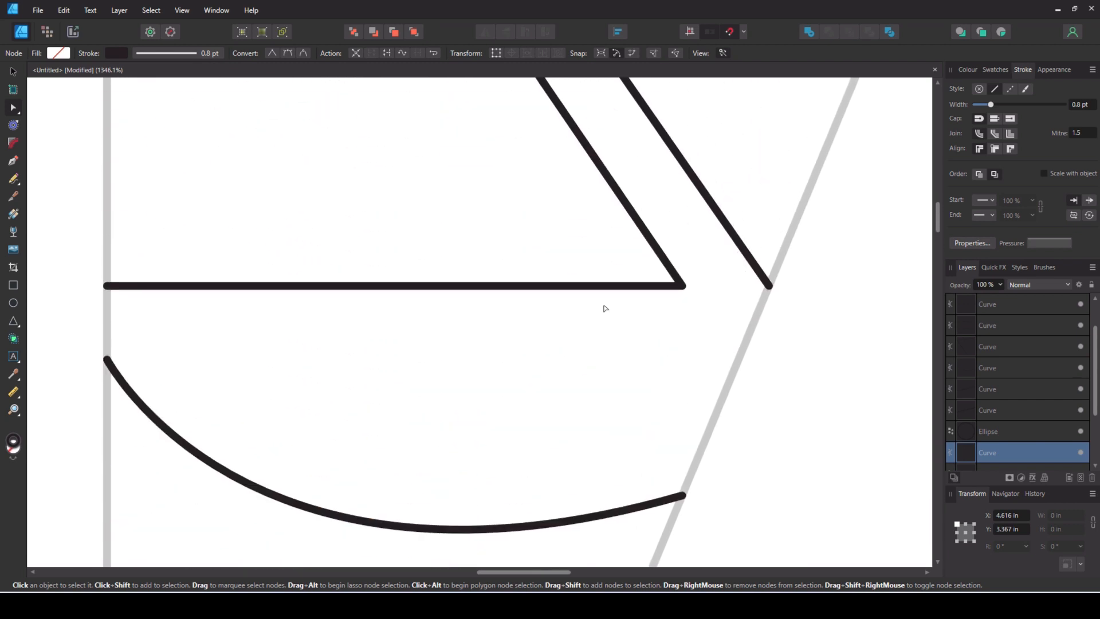
{"action": "scroll", "coordinate": [605, 308], "scroll_direction": "down", "scroll_amount": 10}
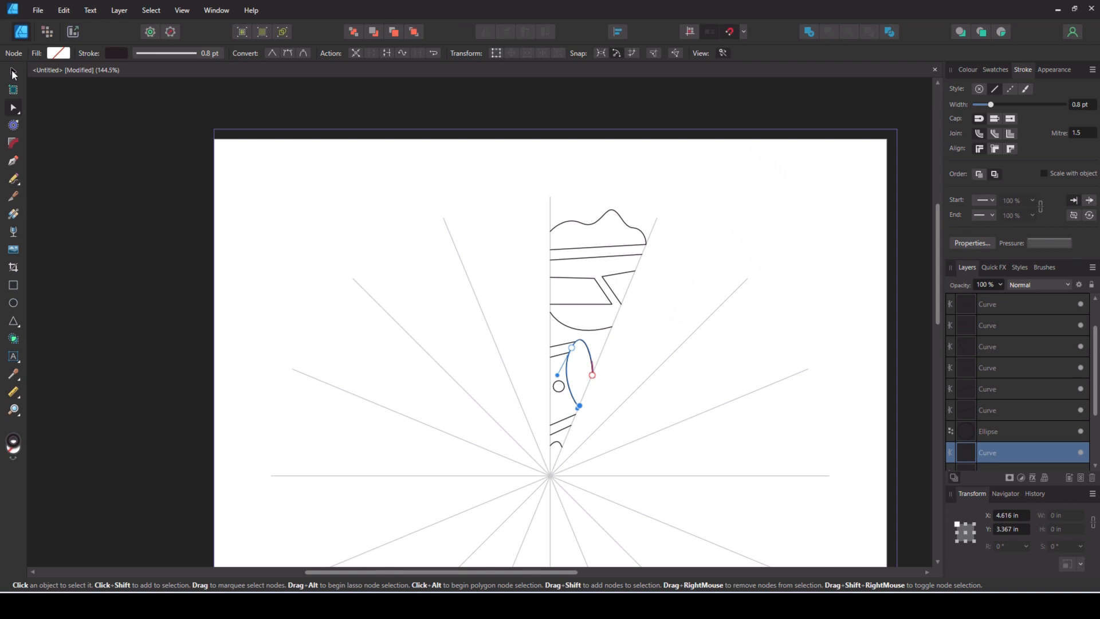
{"action": "left_click", "coordinate": [14, 73]}
{"action": "mouse_move", "coordinate": [484, 181]}
{"action": "left_mouse_down"}
{"action": "mouse_move", "coordinate": [646, 464]}
{"action": "mouse_move", "coordinate": [715, 536]}
{"action": "left_mouse_up"}
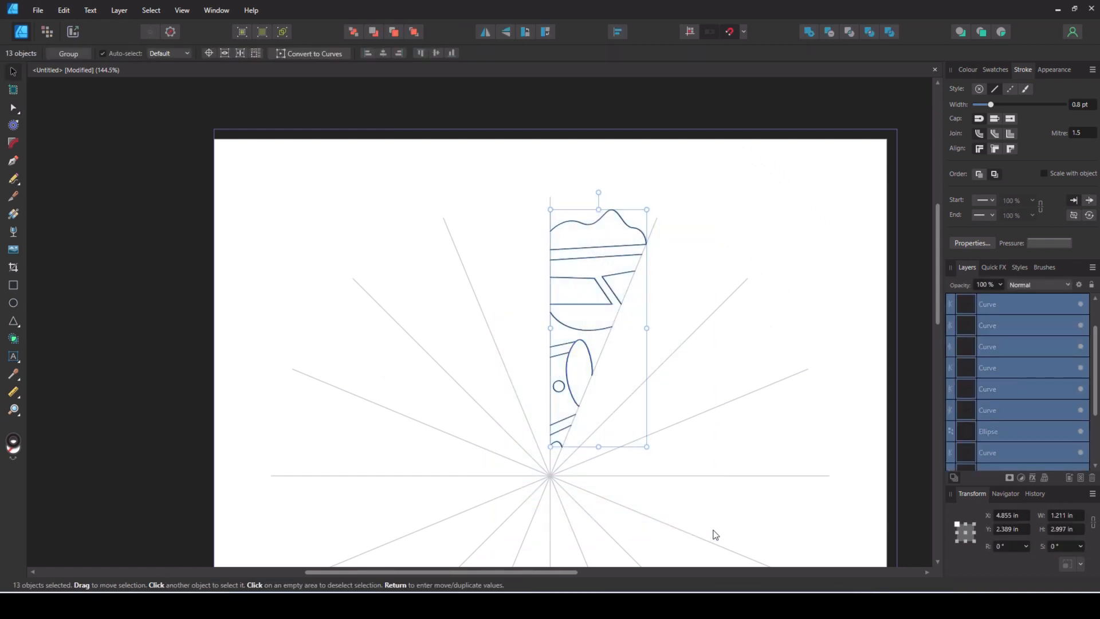
{"action": "key", "text": "ctrl+g"}
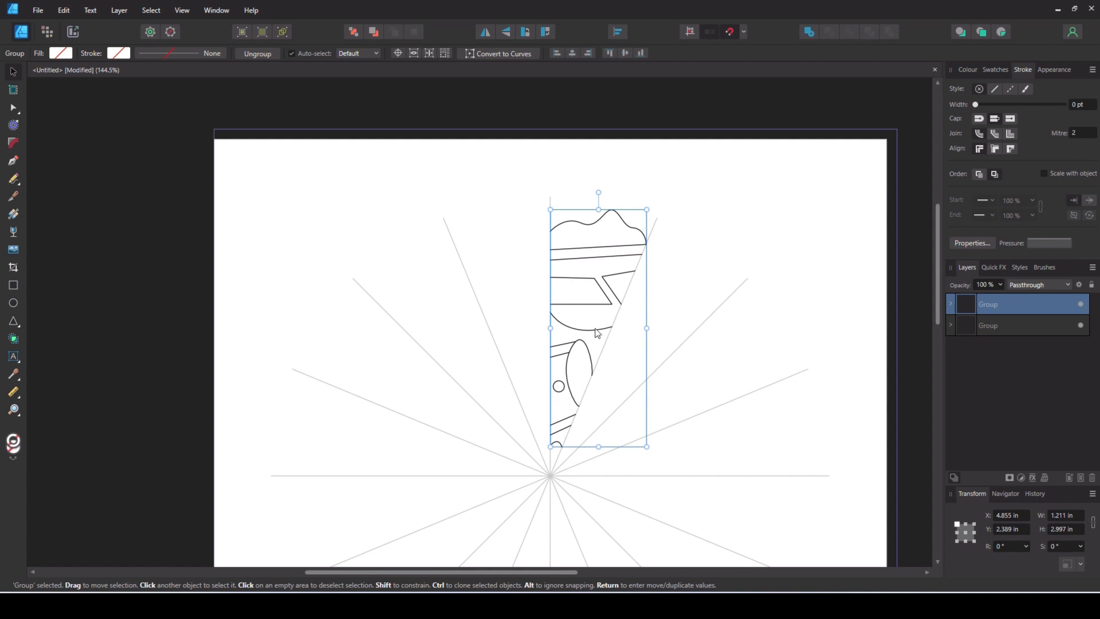
- Duplicate the segment group and rotate the copy 45° clockwise about a transform origin placed at the centre of the guides
{"action": "left_click", "coordinate": [397, 54]}
{"action": "key", "text": "ctrl+j"}
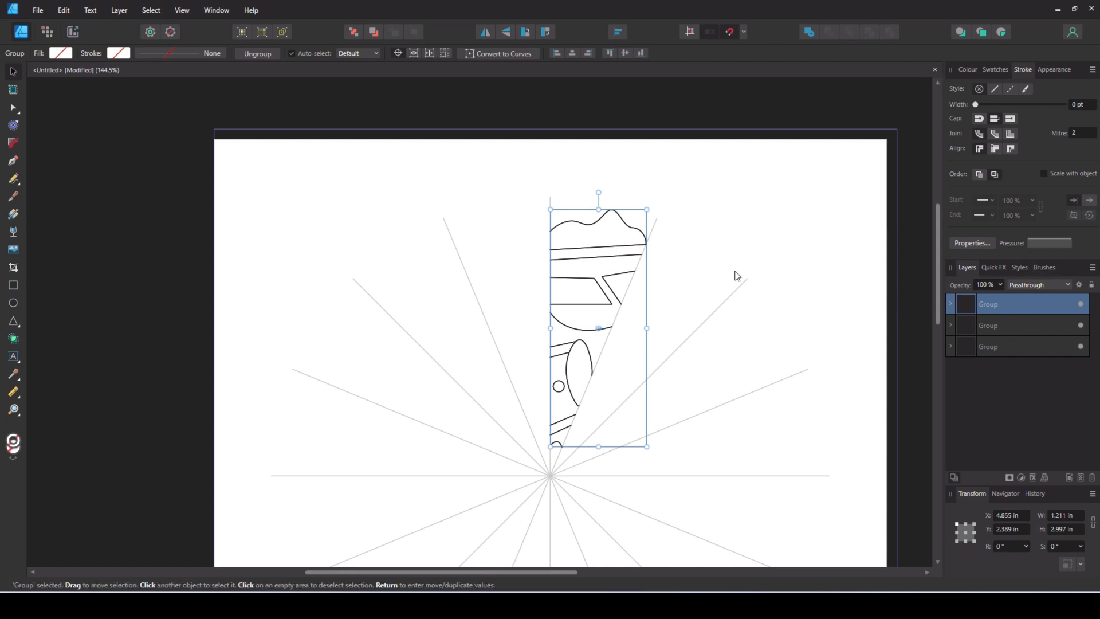
{"action": "mouse_move", "coordinate": [601, 189]}
{"action": "left_mouse_down"}
{"action": "mouse_move", "coordinate": [681, 214]}
{"action": "mouse_move", "coordinate": [727, 250]}
{"action": "mouse_move", "coordinate": [742, 279]}
{"action": "mouse_move", "coordinate": [676, 216]}
{"action": "mouse_move", "coordinate": [602, 191]}
{"action": "left_mouse_up"}
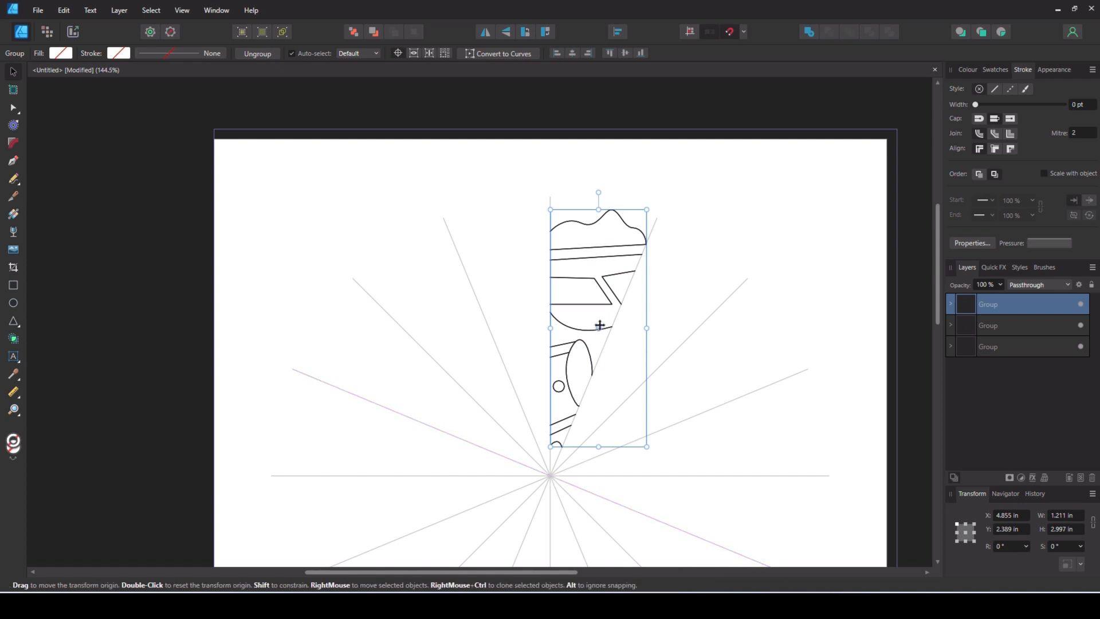
{"action": "left_click_drag", "start_coordinate": [600, 327], "coordinate": [550, 476]}
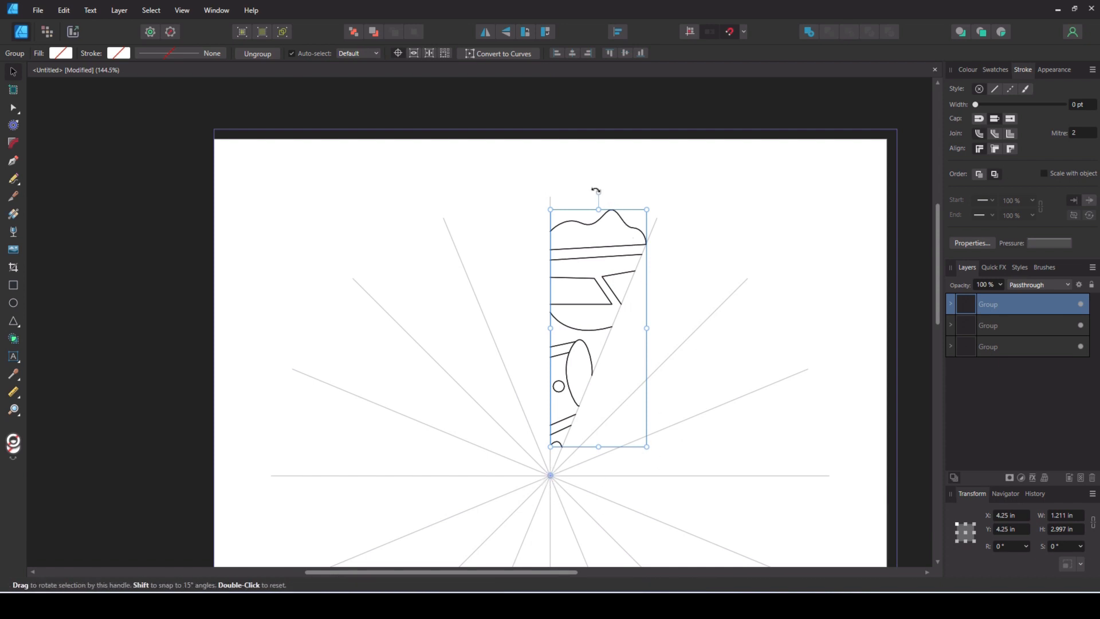
{"action": "left_click_drag", "start_coordinate": [597, 192], "coordinate": [778, 289]}
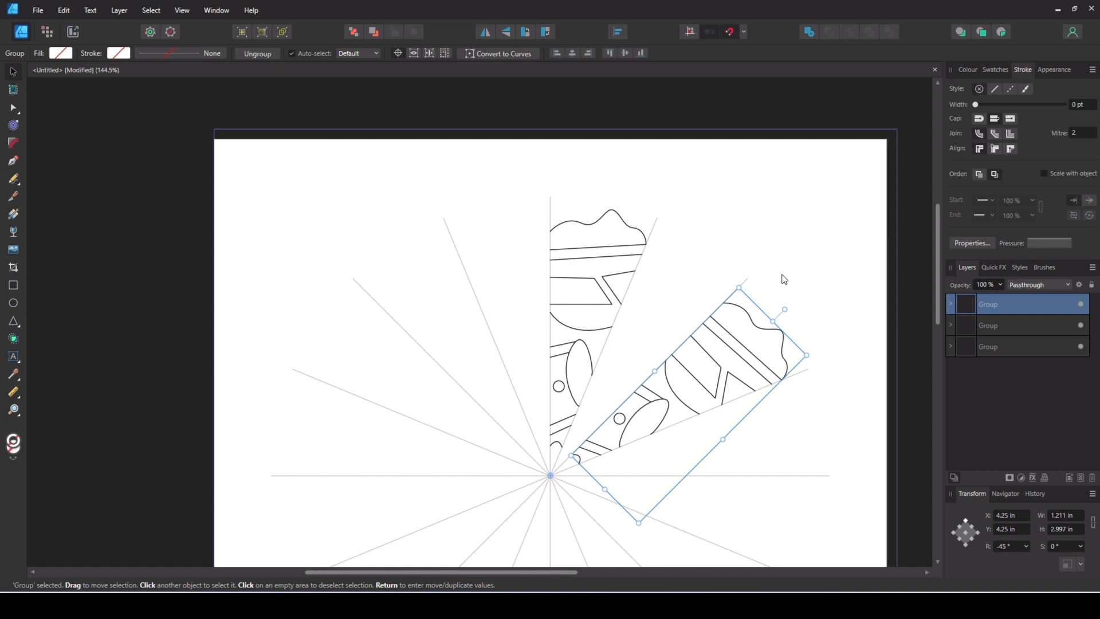
- Repeat the 45° rotated duplication six times to place the segment all the way around the centre
{"action": "key", "text": "ctrl+j"}
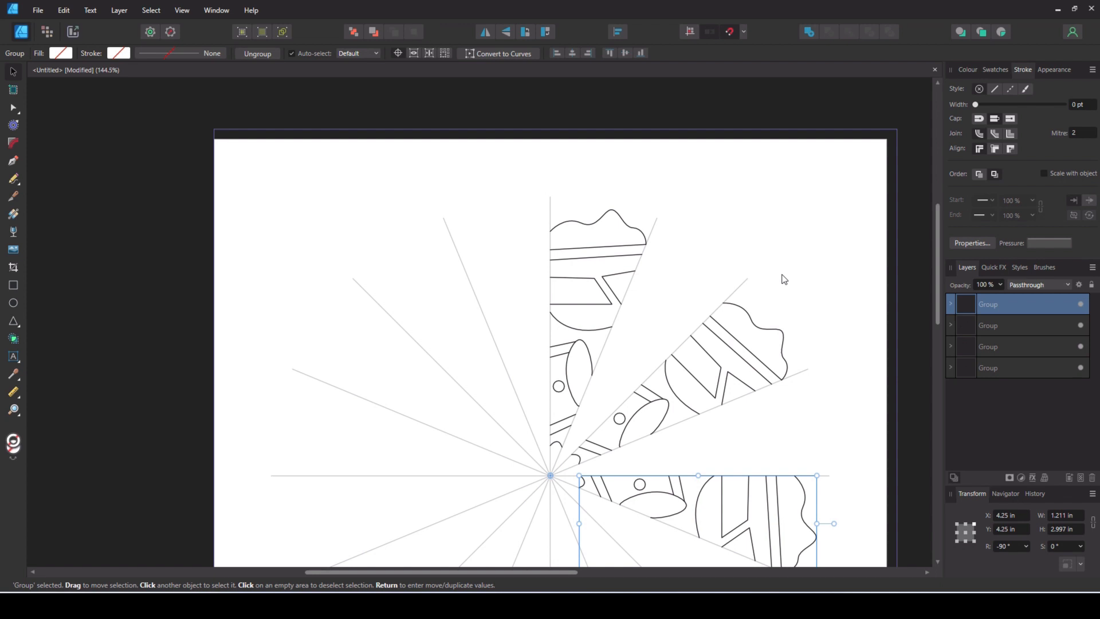
{"action": "key", "text": "ctrl+j"}
{"action": "key", "text": "ctrl+j"}
{"action": "key", "text": "ctrl+j"}
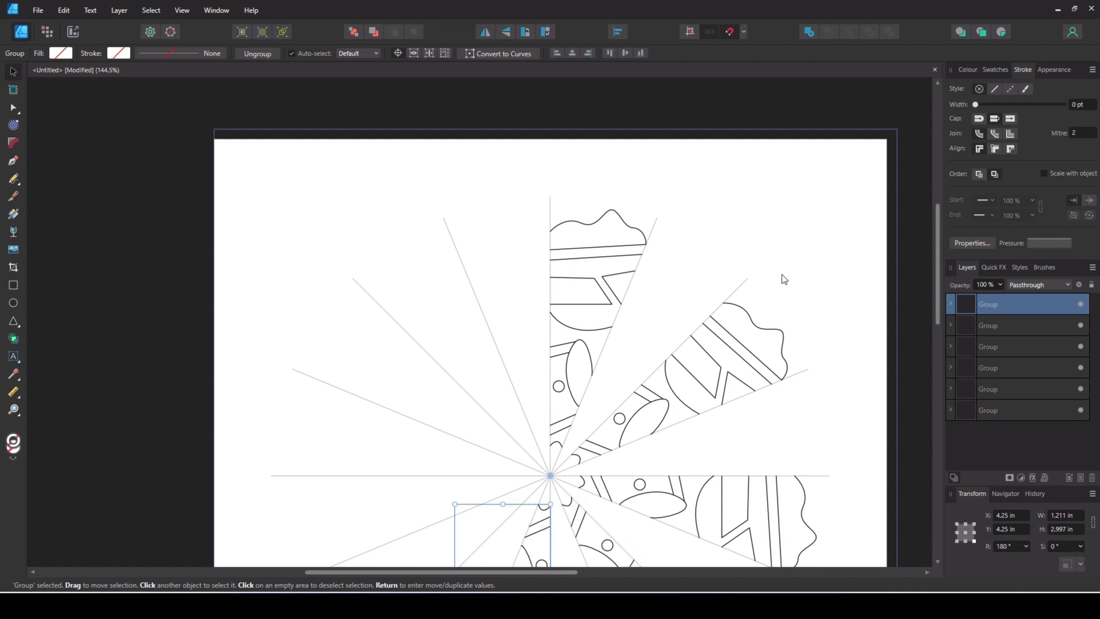
{"action": "key", "text": "ctrl+j"}
{"action": "key", "text": "ctrl+j"}
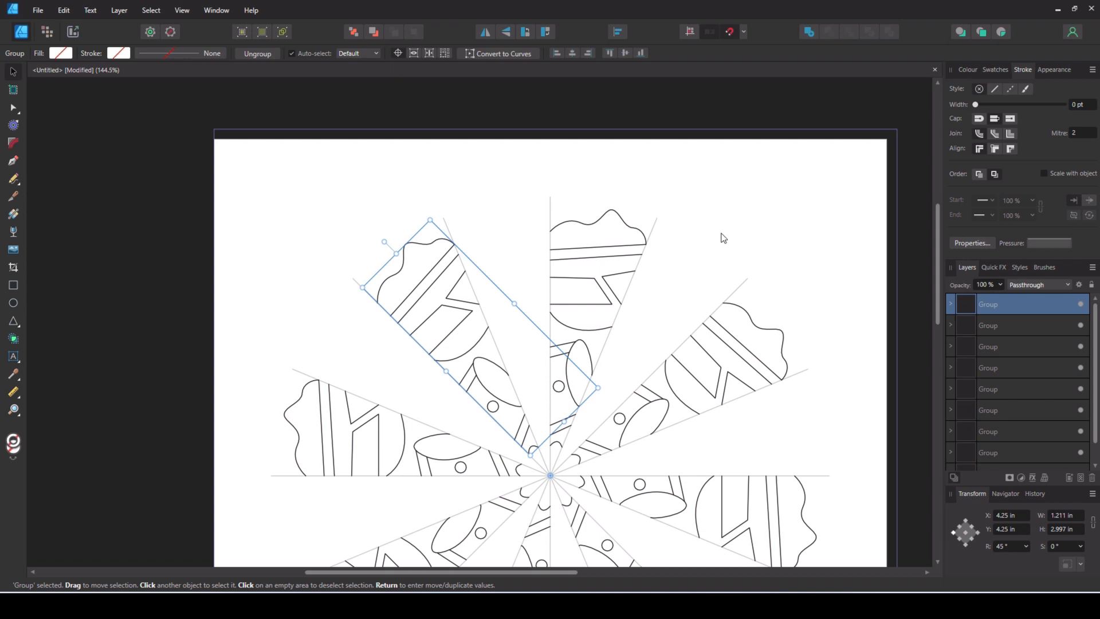
- Duplicate the original segment group, flip the copy horizontally and place it against the other side of the vertical guide
{"action": "scroll", "coordinate": [722, 232], "scroll_direction": "down", "scroll_amount": 3}
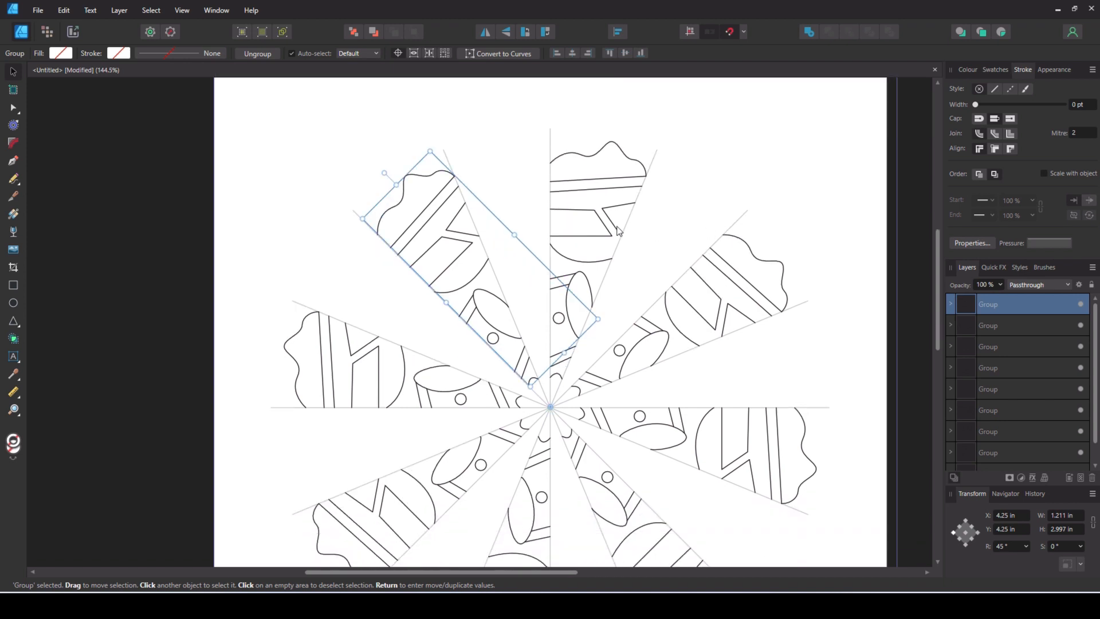
{"action": "left_click", "coordinate": [592, 211]}
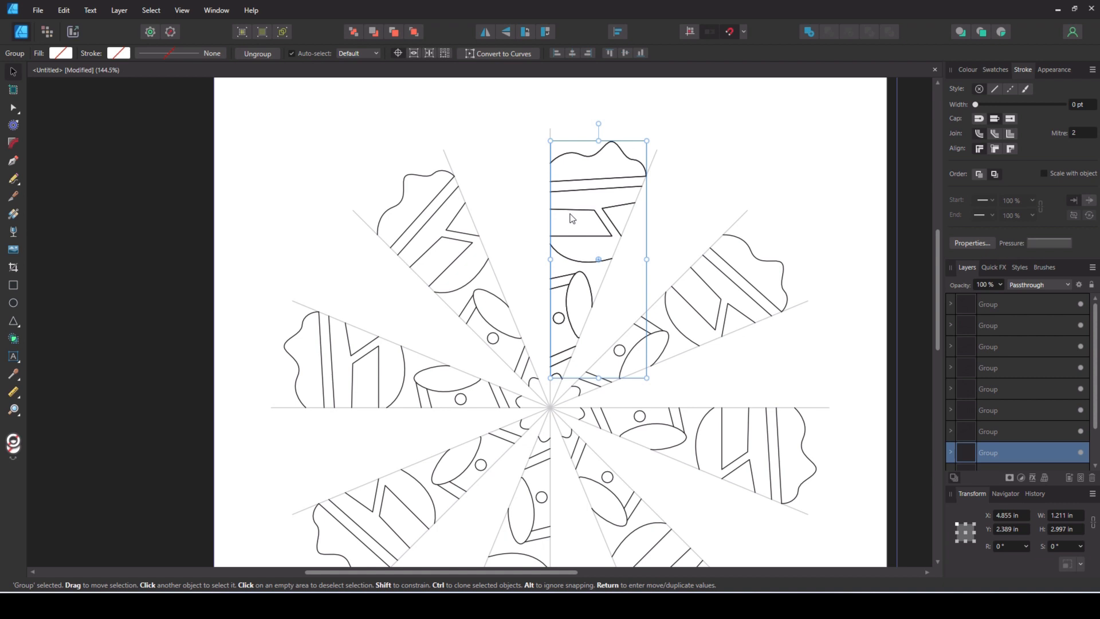
{"action": "left_click", "coordinate": [485, 33]}
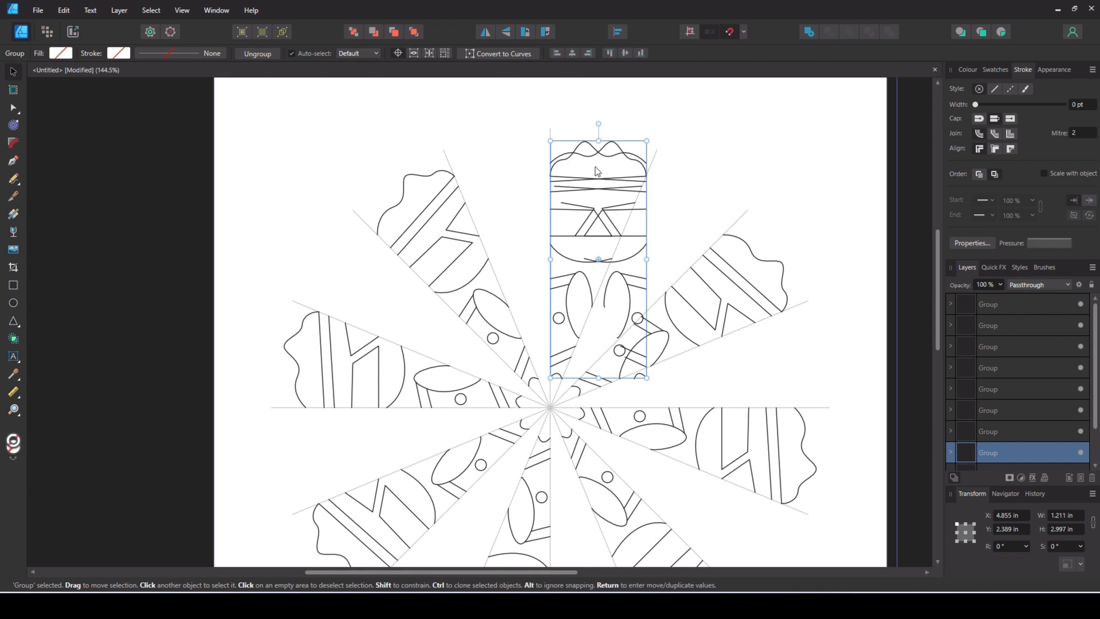
{"action": "left_click_drag", "start_coordinate": [597, 171], "coordinate": [501, 171]}
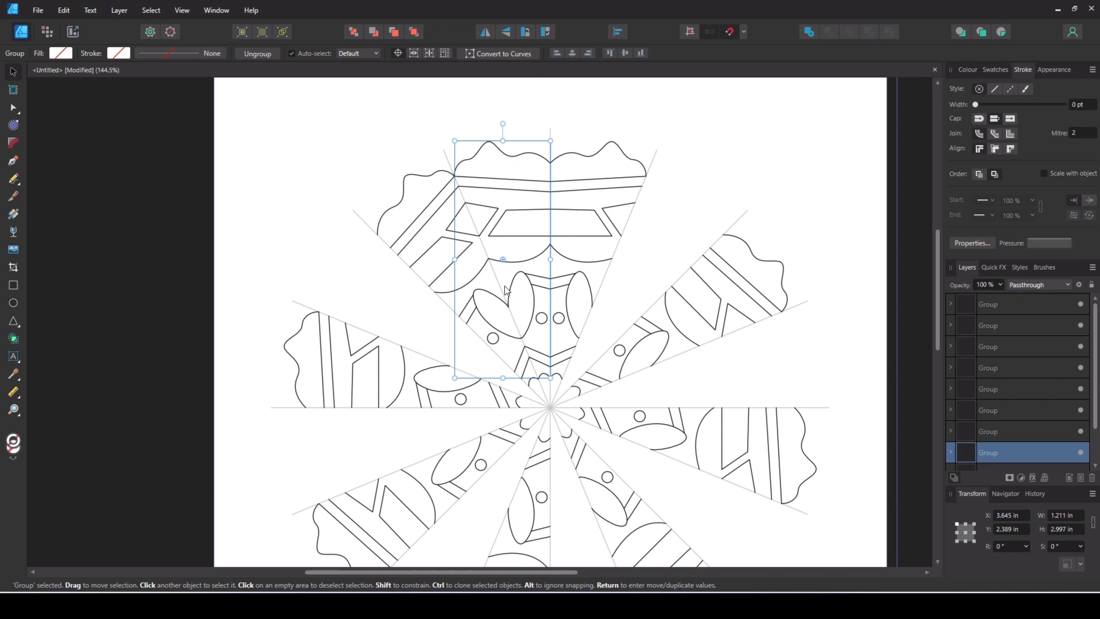
- Duplicate the mirrored segment and rotate the copy 45° counterclockwise about a transform origin placed at the centre of the guides
{"action": "left_click", "coordinate": [450, 175]}
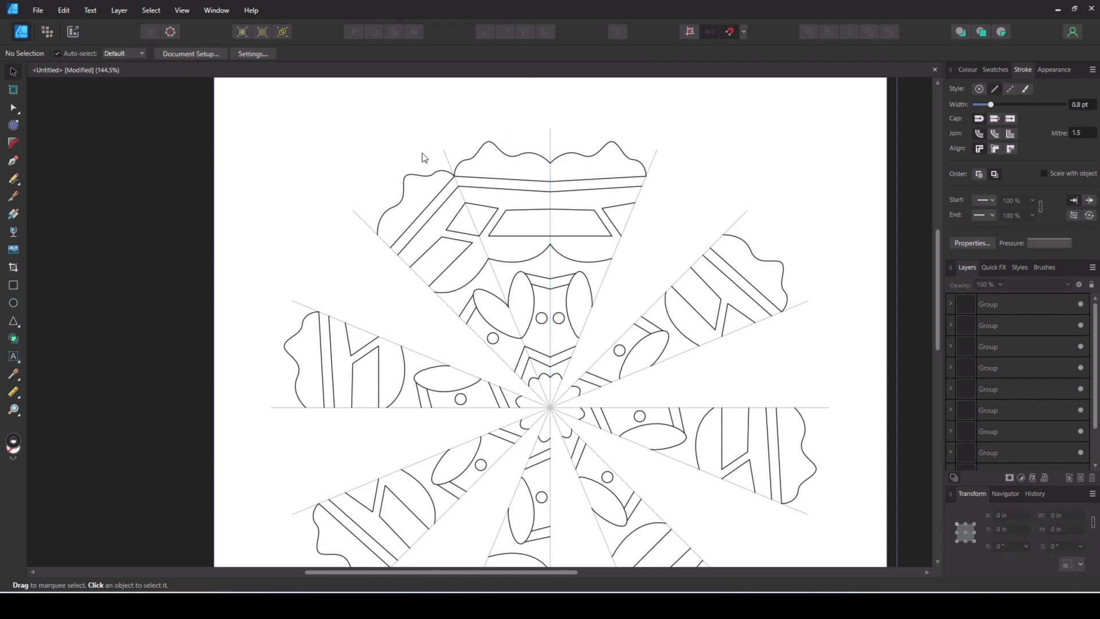
{"action": "left_click", "coordinate": [508, 215]}
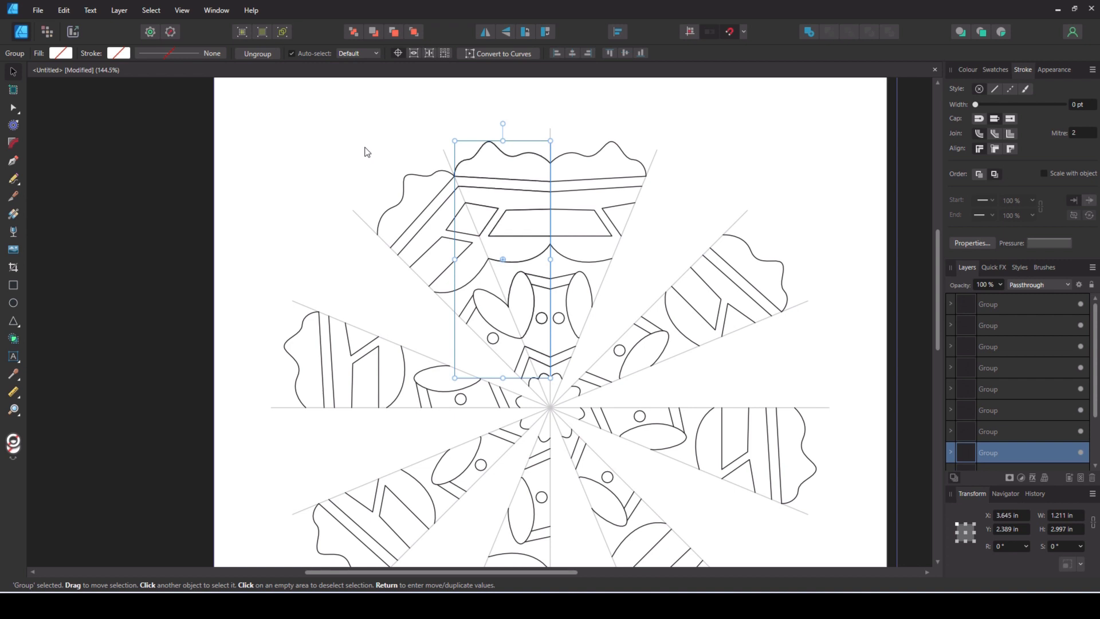
{"action": "left_click_drag", "start_coordinate": [502, 259], "coordinate": [550, 407]}
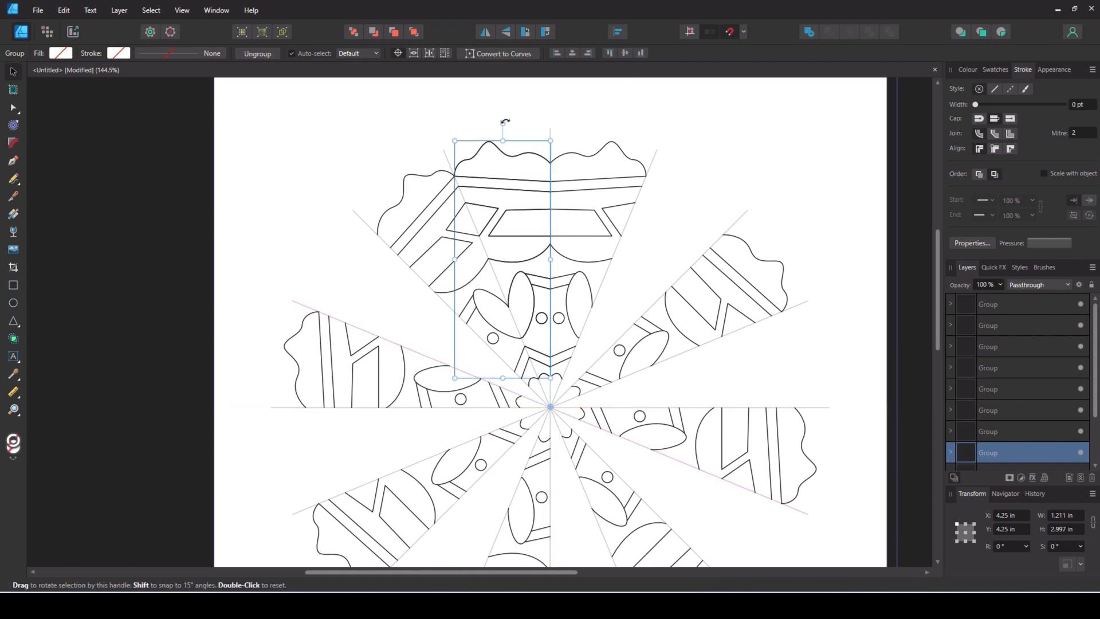
{"action": "left_click_drag", "start_coordinate": [503, 122], "coordinate": [307, 199]}
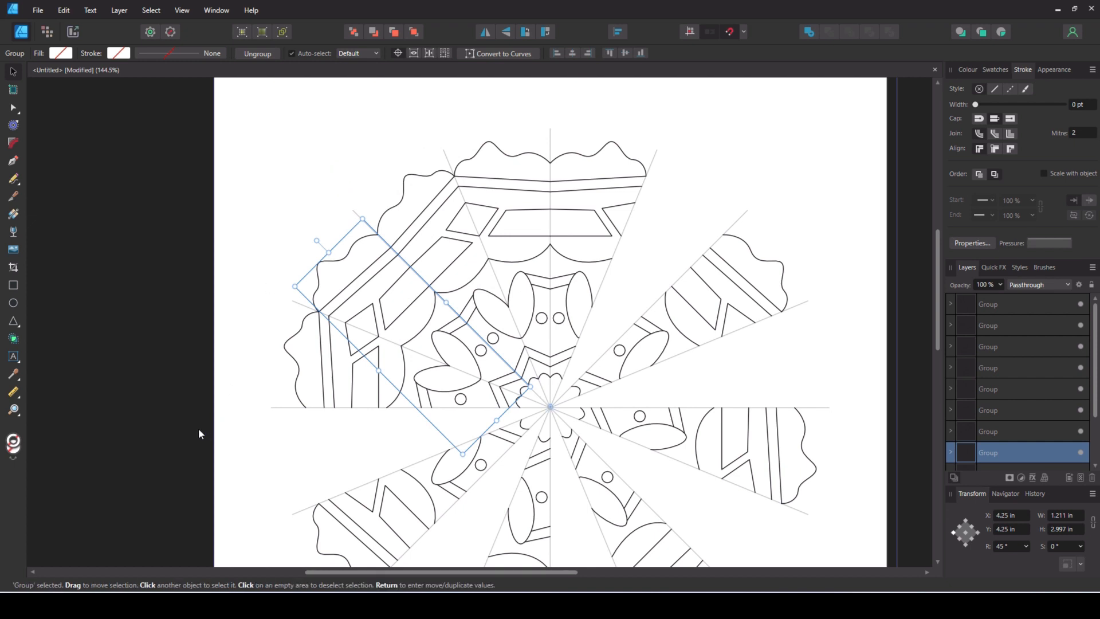
- Repeat the rotated duplication of the mirrored segment six times to fill the remaining gaps of the mandala
{"action": "key", "text": "ctrl+j"}
{"action": "key", "text": "ctrl+j"}
{"action": "key", "text": "ctrl+j"}
{"action": "key", "text": "ctrl+j"}
{"action": "key", "text": "ctrl+j"}
{"action": "key", "text": "ctrl+j"}
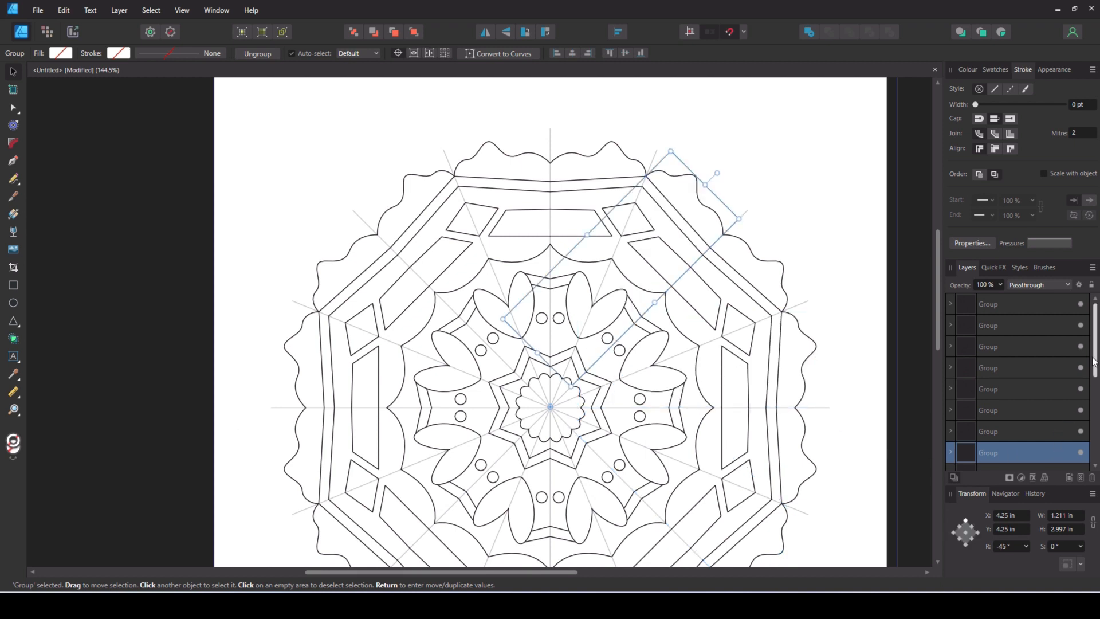
- Hide the locked guide-line group at the bottom of the layer stack
{"action": "left_click_drag", "start_coordinate": [1095, 353], "coordinate": [1082, 454]}
{"action": "left_click", "coordinate": [1081, 454]}
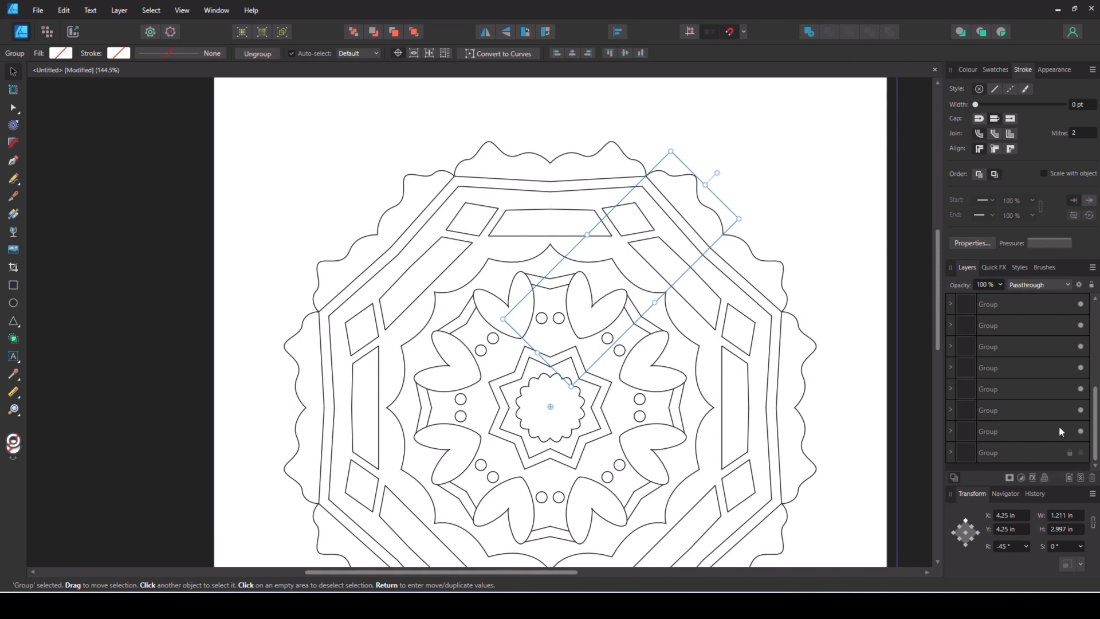
- Select all the mandala segments, leaving out the hidden guide lines, and combine them into one group
{"action": "left_click", "coordinate": [805, 176]}
{"action": "scroll", "coordinate": [829, 179], "scroll_direction": "down", "scroll_amount": 1}
{"action": "scroll", "coordinate": [829, 178], "scroll_direction": "down", "scroll_amount": 3}
{"action": "scroll", "coordinate": [854, 203], "scroll_direction": "down", "scroll_amount": 1}
{"action": "scroll", "coordinate": [854, 203], "scroll_direction": "up", "scroll_amount": 1}
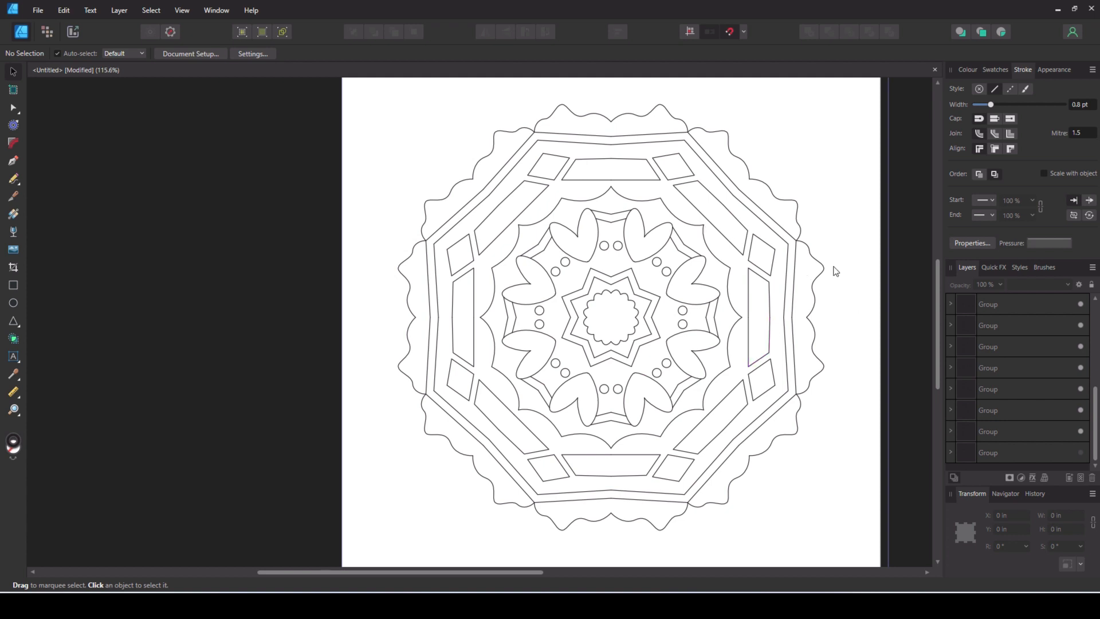
{"action": "scroll", "coordinate": [857, 275], "scroll_direction": "down", "scroll_amount": 1}
{"action": "left_click_drag", "start_coordinate": [436, 113], "coordinate": [886, 521]}
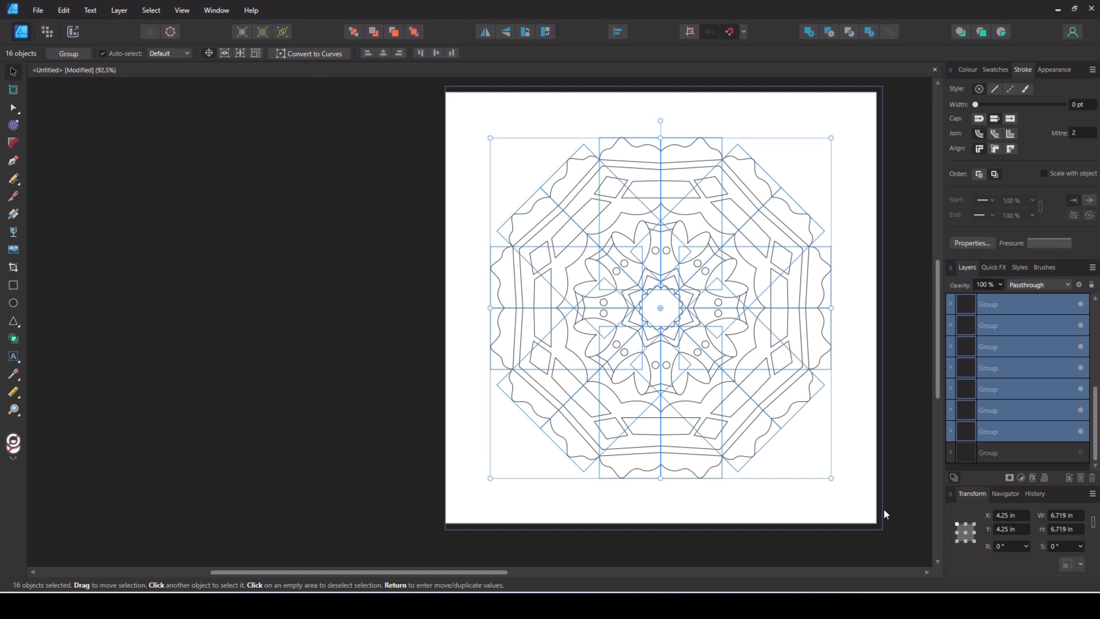
{"action": "key", "text": "ctrl+g"}
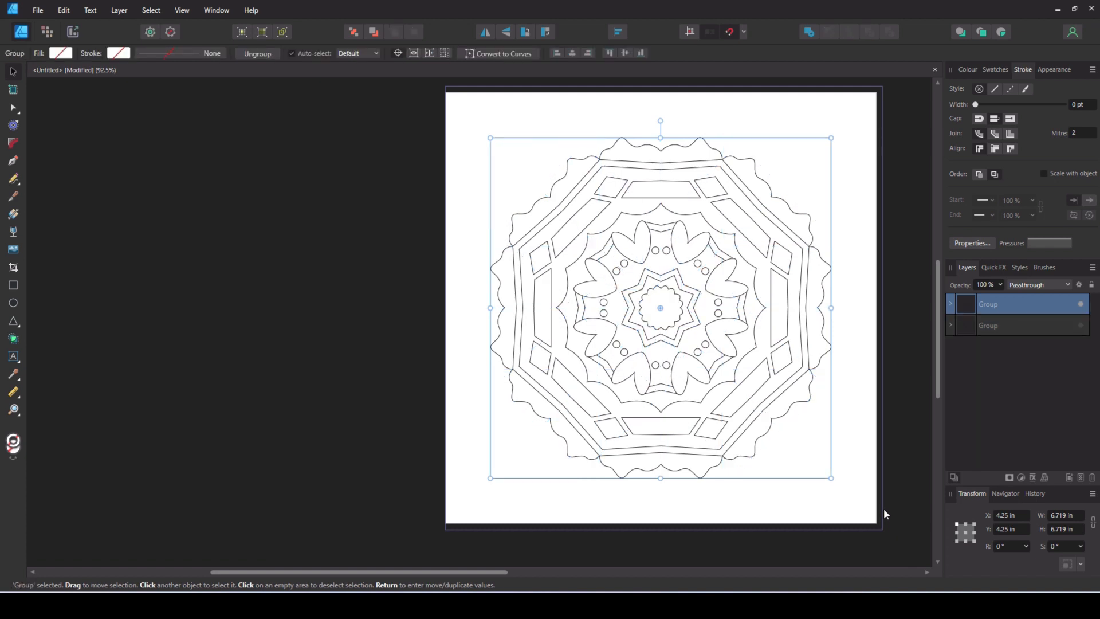
- Set the stroke width of the whole mandala group to 0.8 pt
{"action": "left_click", "coordinate": [967, 69]}
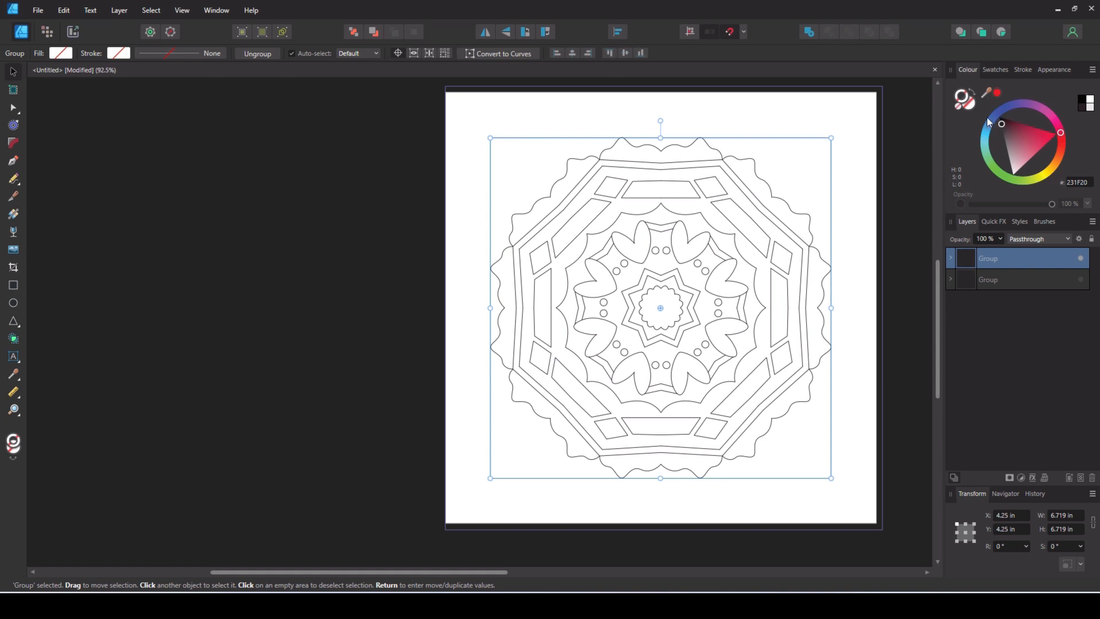
{"action": "left_click", "coordinate": [1023, 70]}
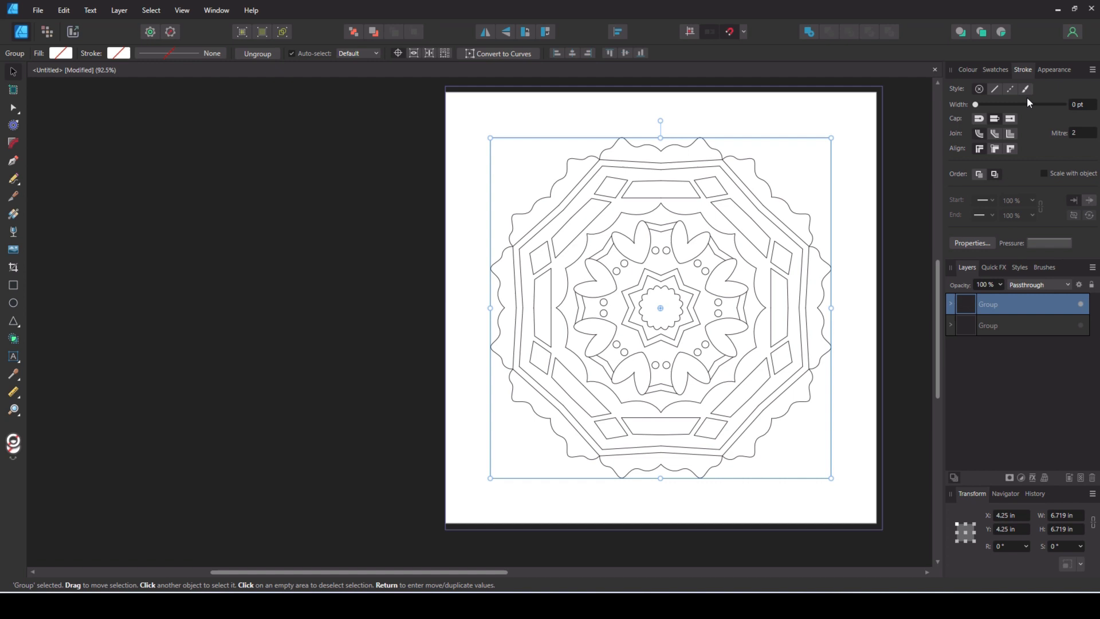
{"action": "mouse_move", "coordinate": [976, 105]}
{"action": "left_mouse_down"}
{"action": "mouse_move", "coordinate": [1017, 108]}
{"action": "mouse_move", "coordinate": [991, 106]}
{"action": "left_mouse_up"}
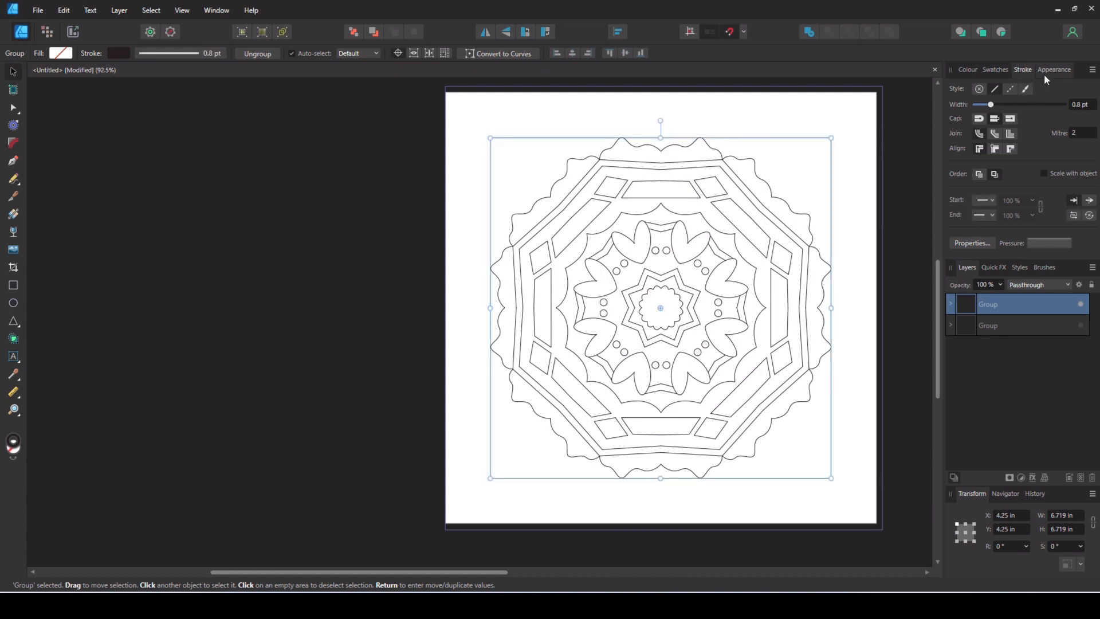
- Try the Engraving brushes Clean Engraving 04 to 07 on the mandala's strokes and undo the brush changes
{"action": "left_click", "coordinate": [1043, 267]}
{"action": "left_click", "coordinate": [1035, 387]}
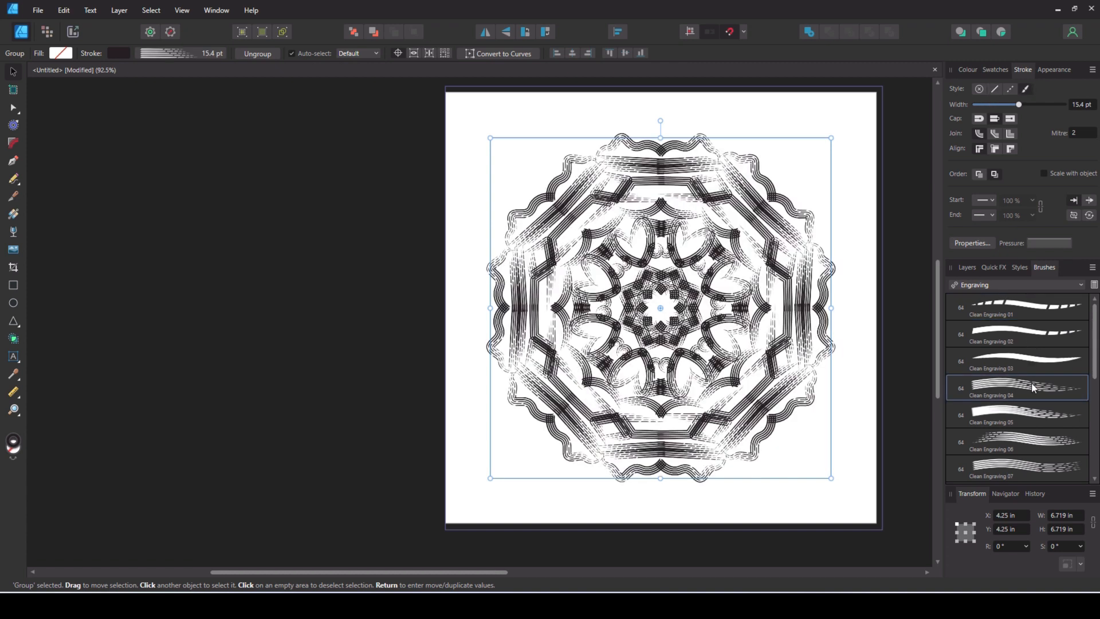
{"action": "left_click", "coordinate": [1034, 413]}
{"action": "left_click", "coordinate": [1035, 444]}
{"action": "left_click", "coordinate": [1025, 473]}
{"action": "scroll", "coordinate": [1060, 402], "scroll_direction": "down", "scroll_amount": 3}
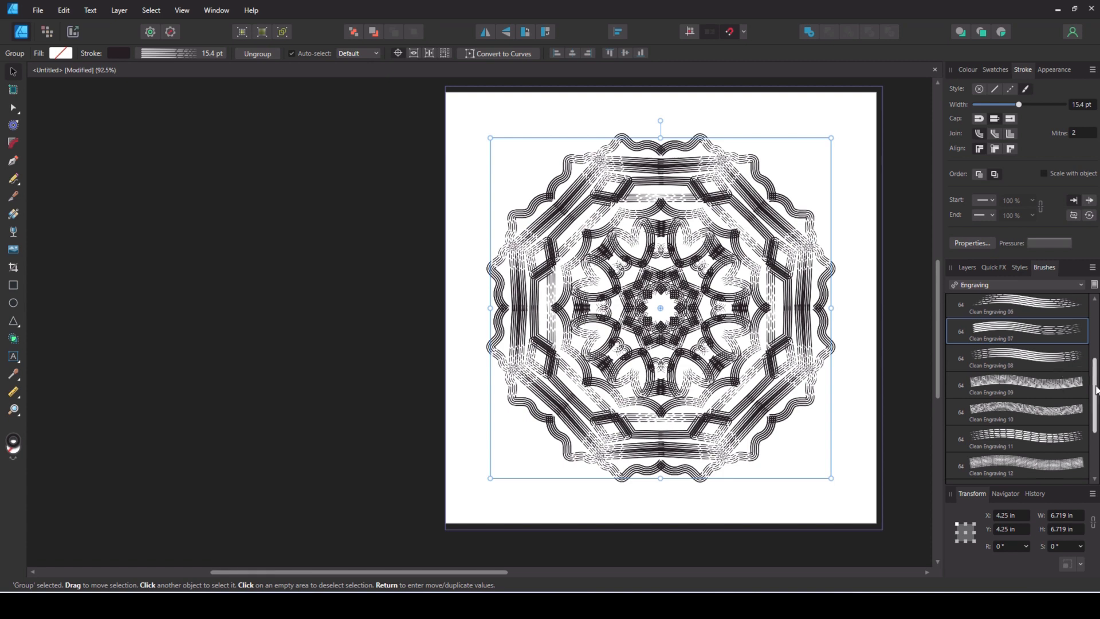
{"action": "scroll", "coordinate": [1082, 451], "scroll_direction": "down", "scroll_amount": 2}
{"action": "key", "text": "ctrl+z"}
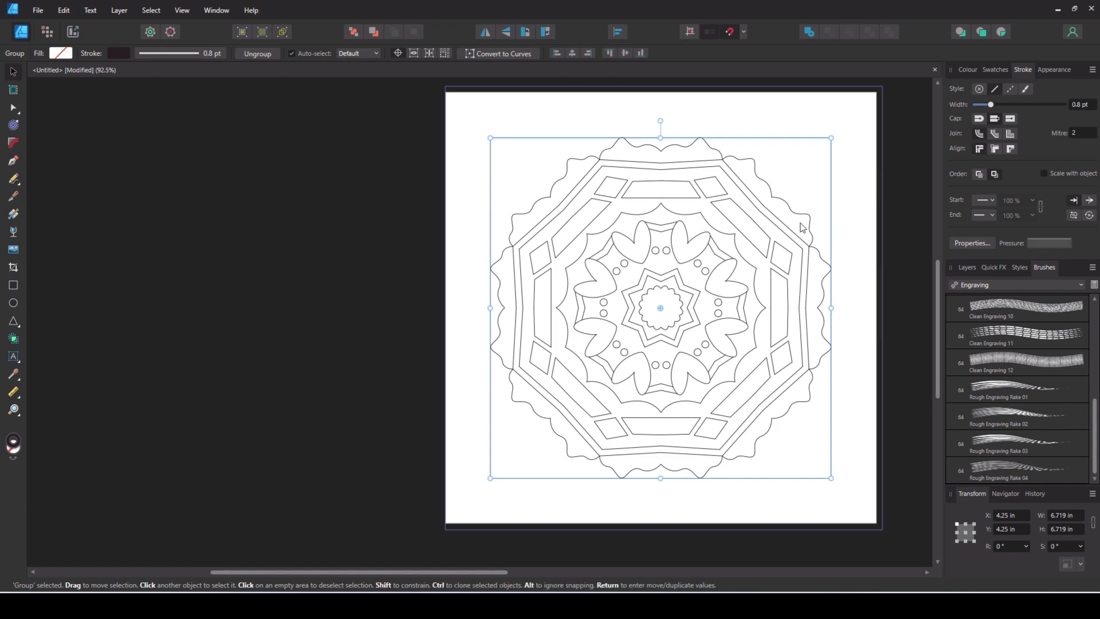
- Check the mandala's line work up close and deselect the group
{"action": "scroll", "coordinate": [801, 221], "scroll_direction": "up", "scroll_amount": 2}
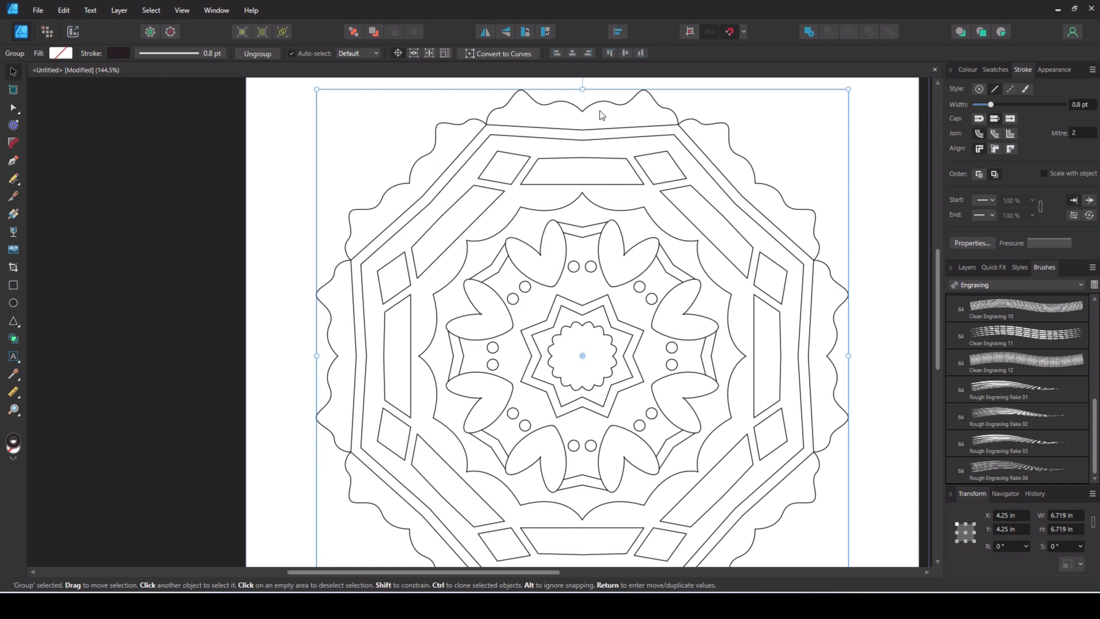
{"action": "scroll", "coordinate": [566, 173], "scroll_direction": "down", "scroll_amount": 1}
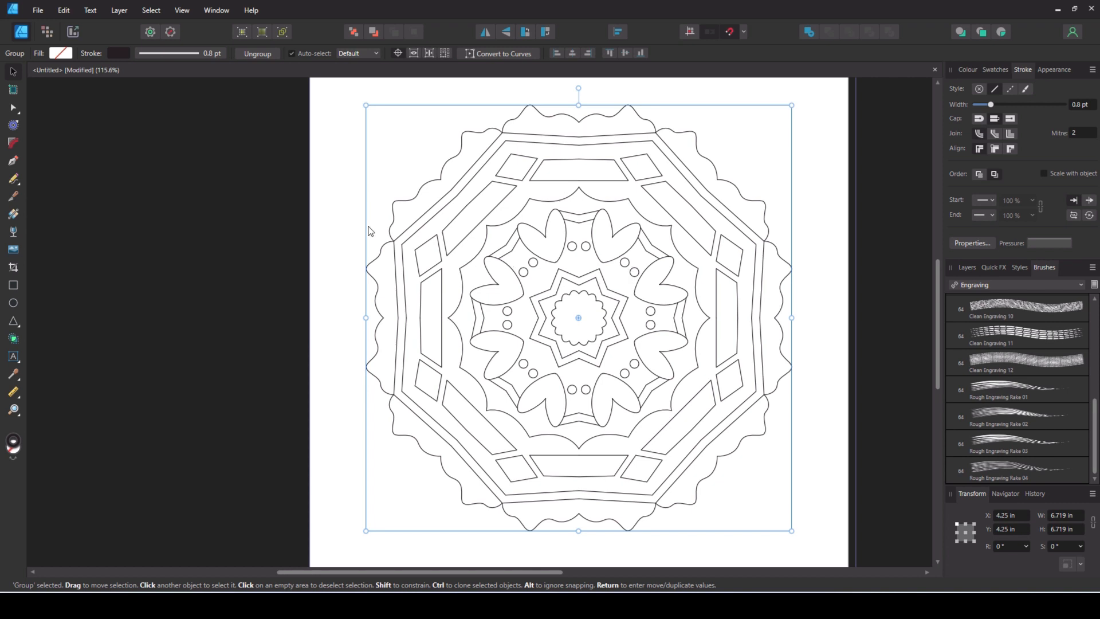
{"action": "left_click", "coordinate": [339, 170]}
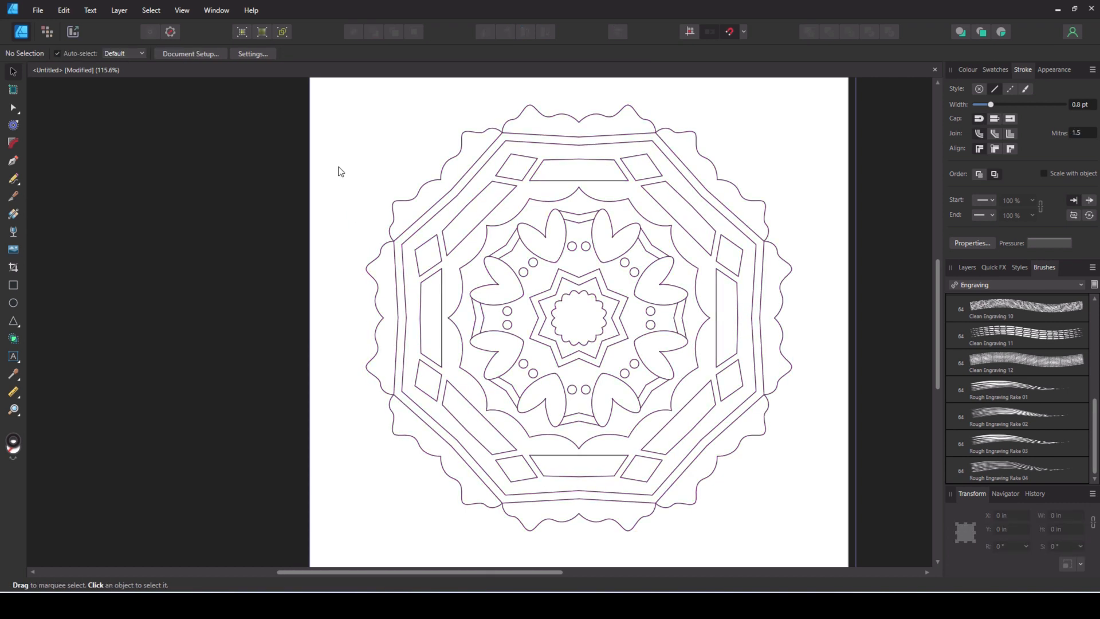